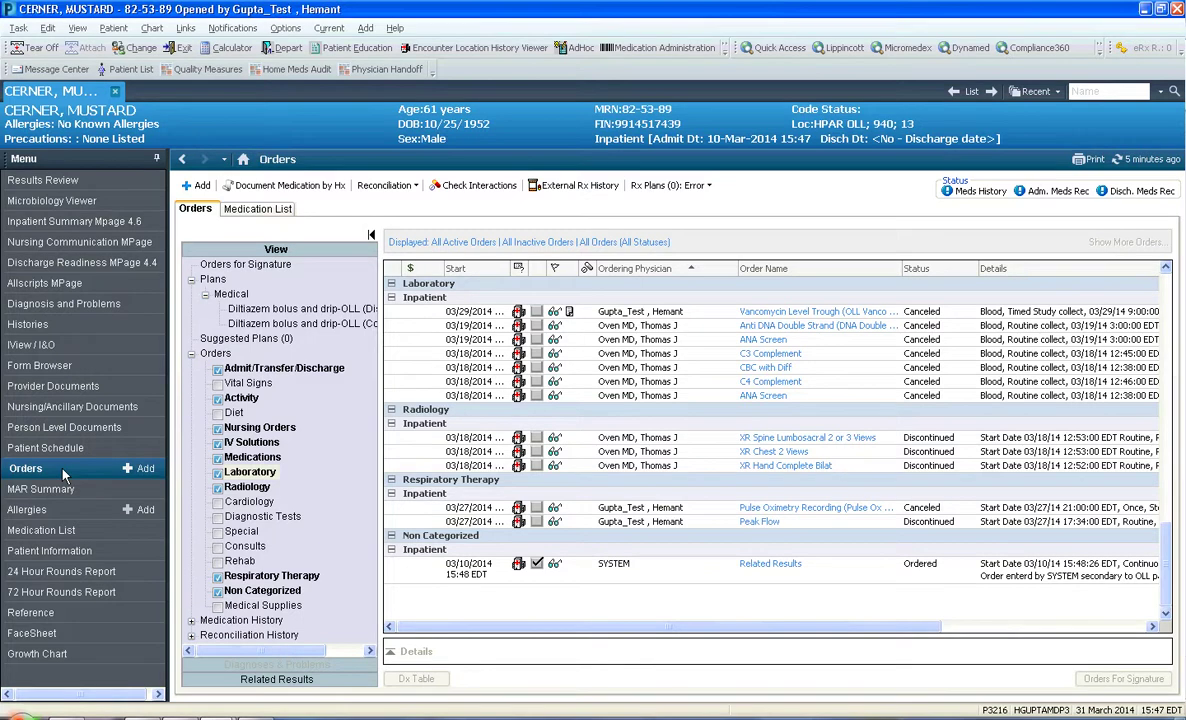
- Open the Add Order window from the patient's Orders page using + Add
click(199, 186)
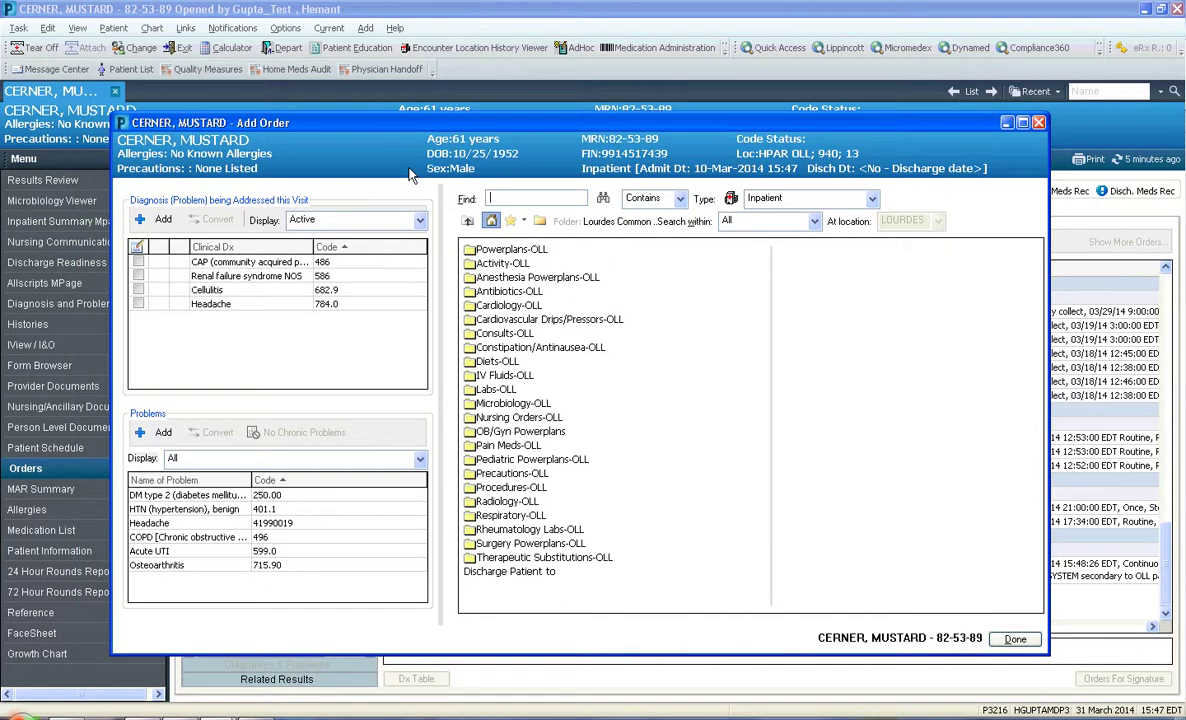
- Start a BMP order from Labs-OLL with the 'Blood, Routine collect, T+1;0300' sentence
click(498, 389)
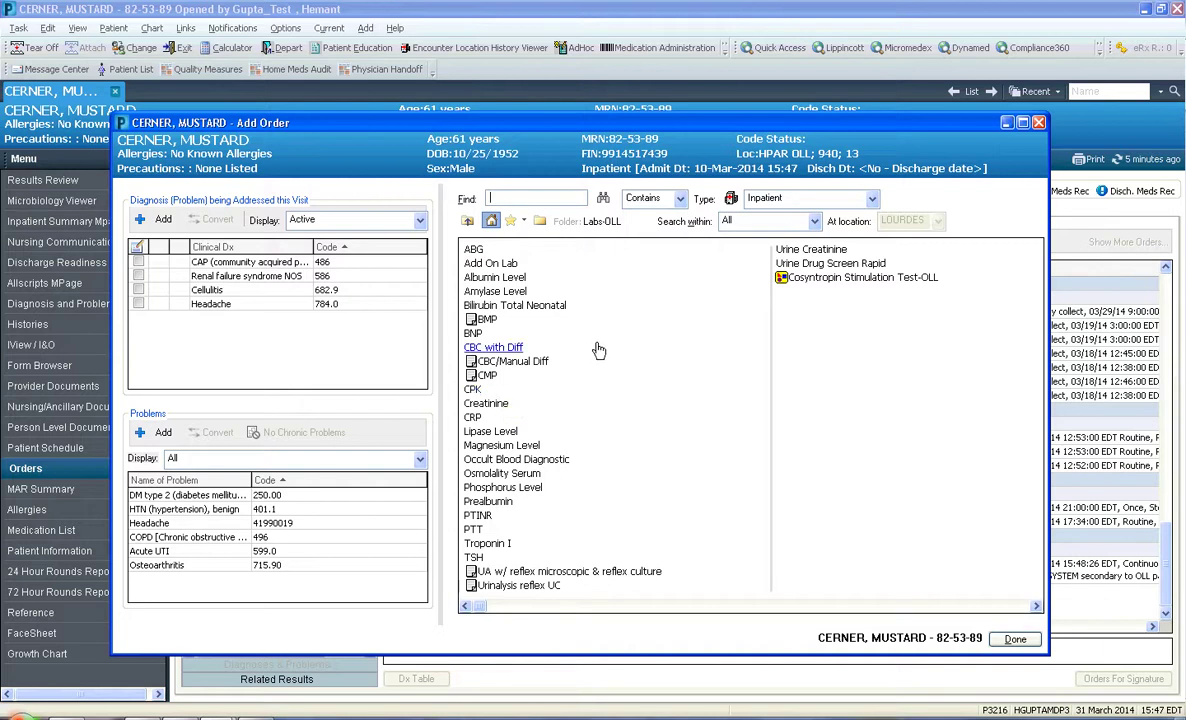
click(495, 322)
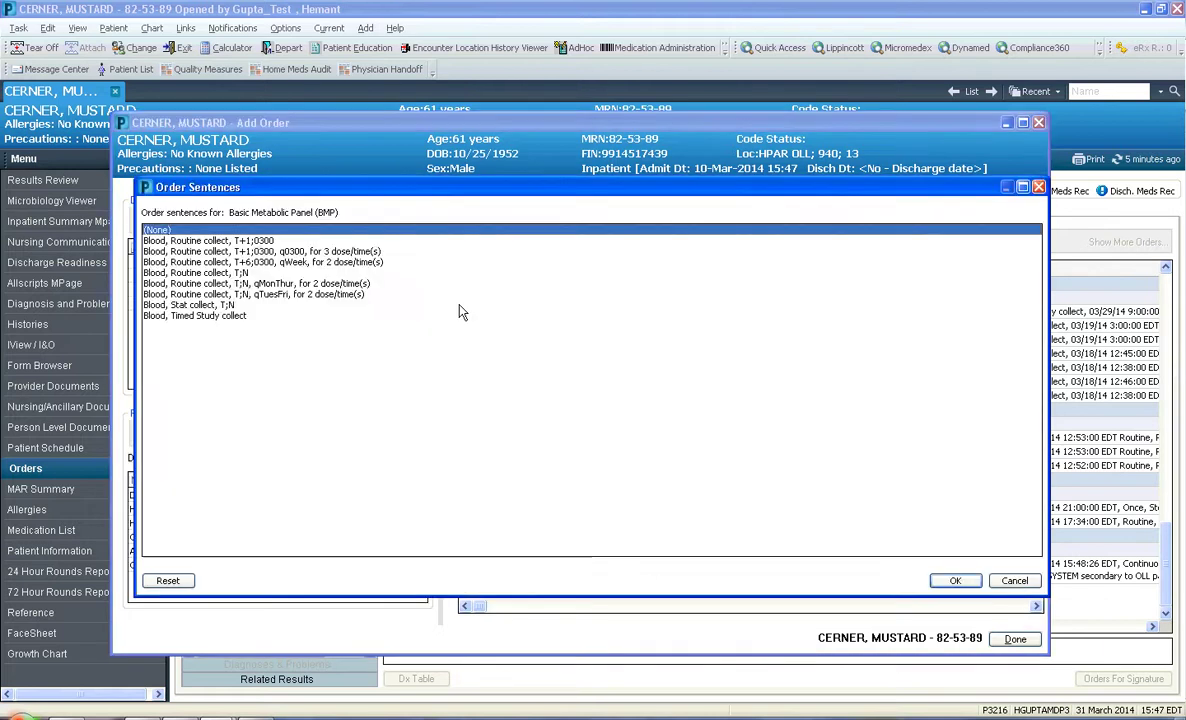
click(205, 241)
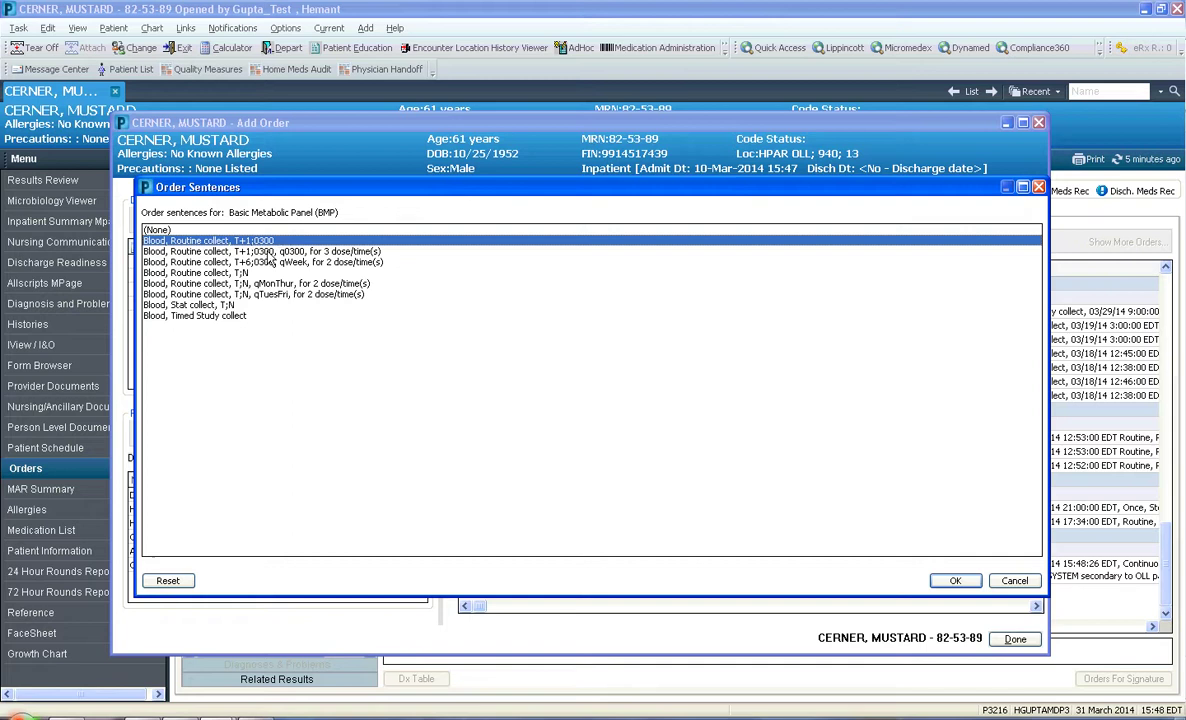
key(Down)
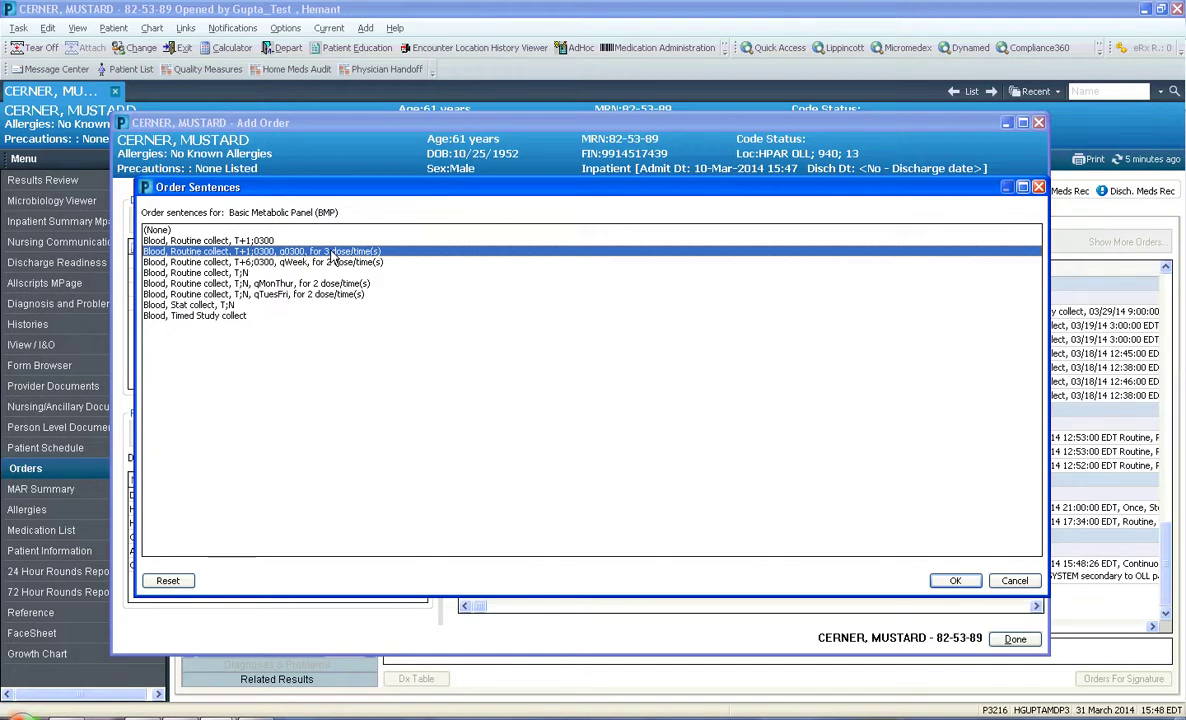
click(290, 261)
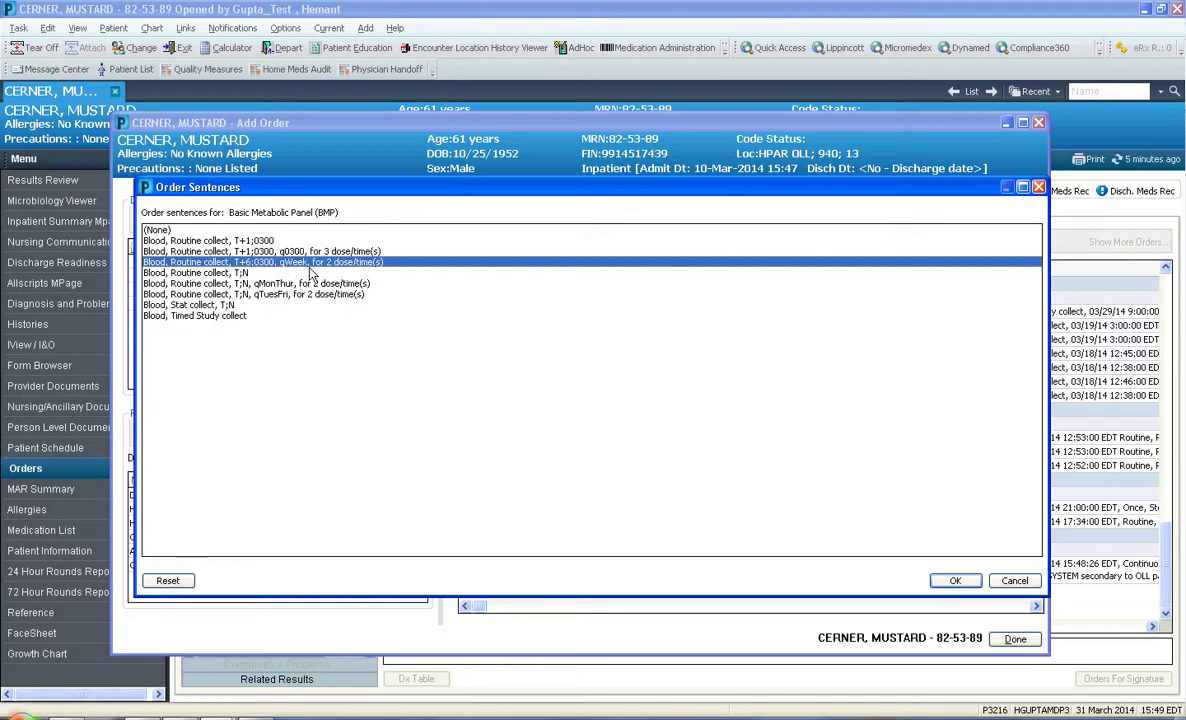
click(243, 274)
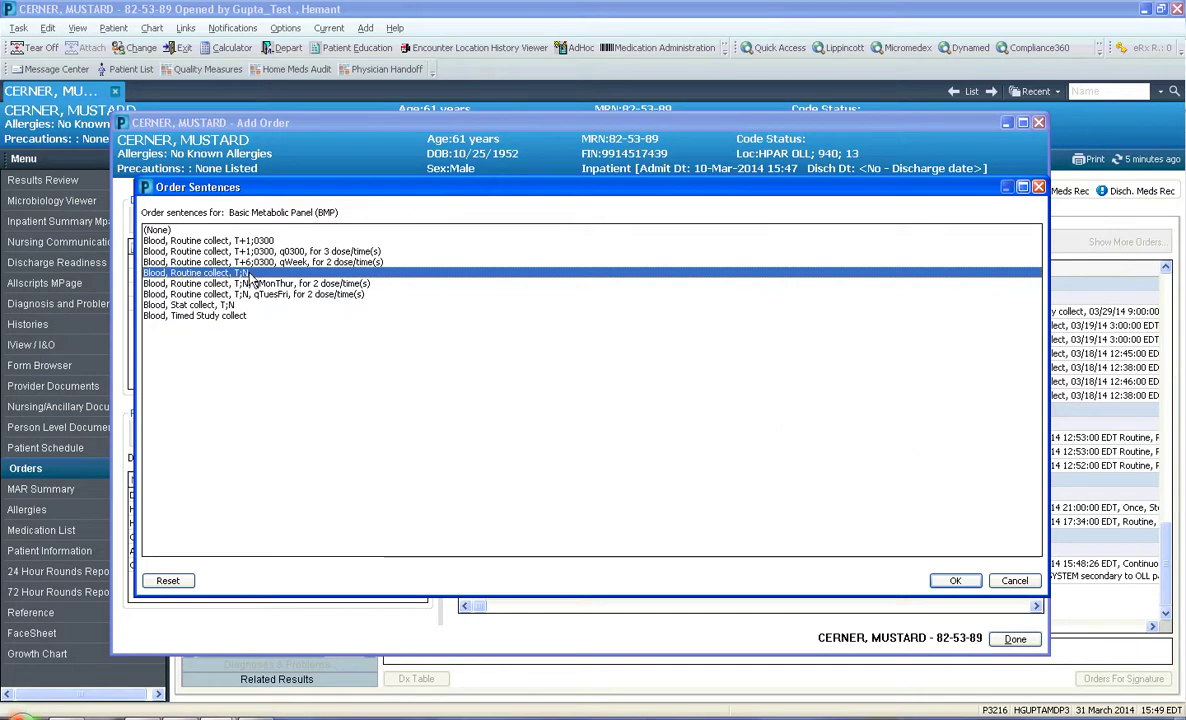
click(260, 286)
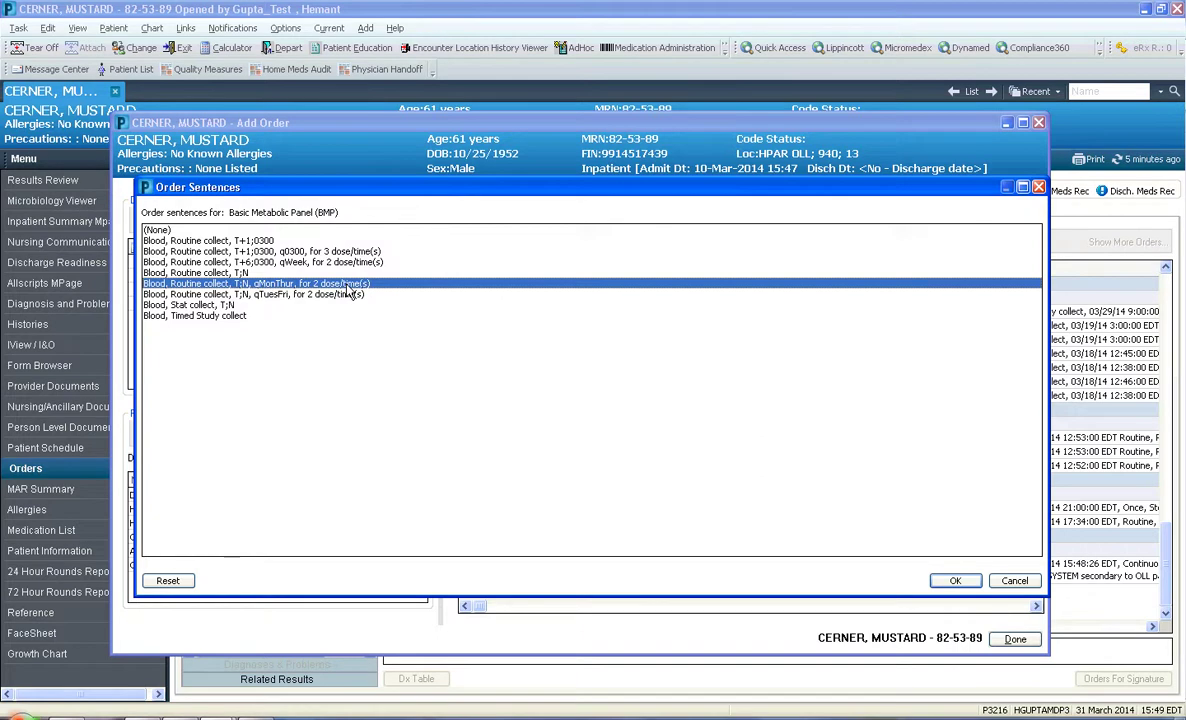
click(270, 296)
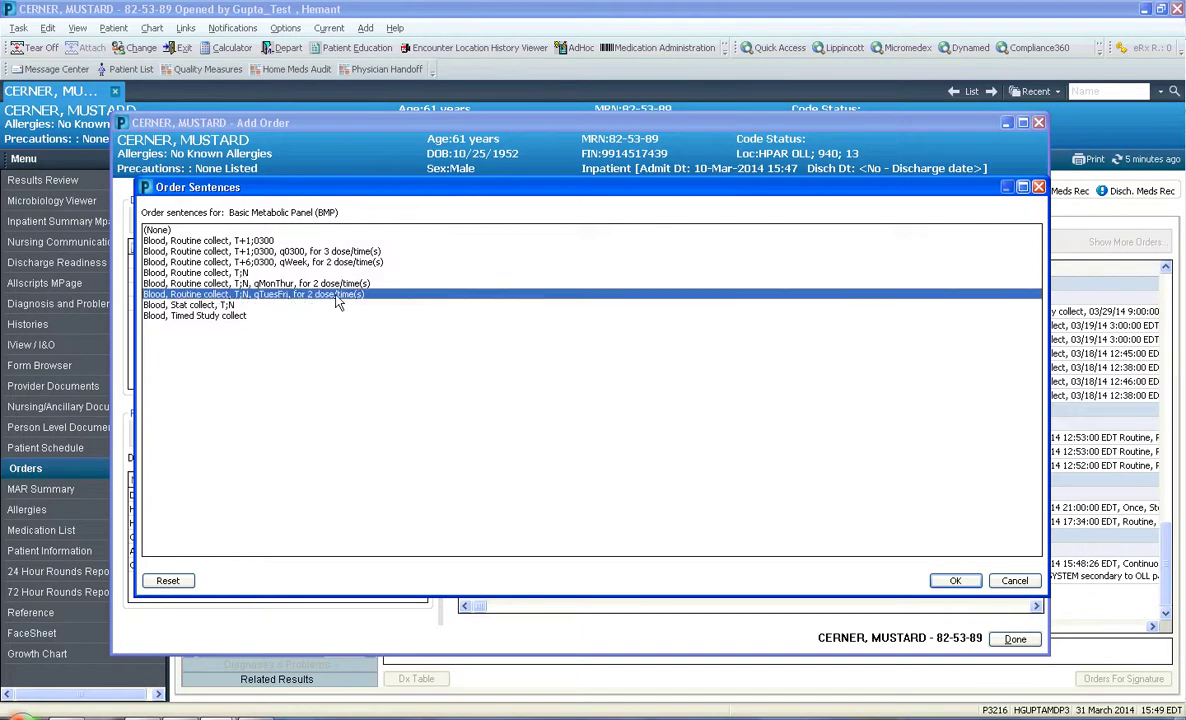
click(190, 305)
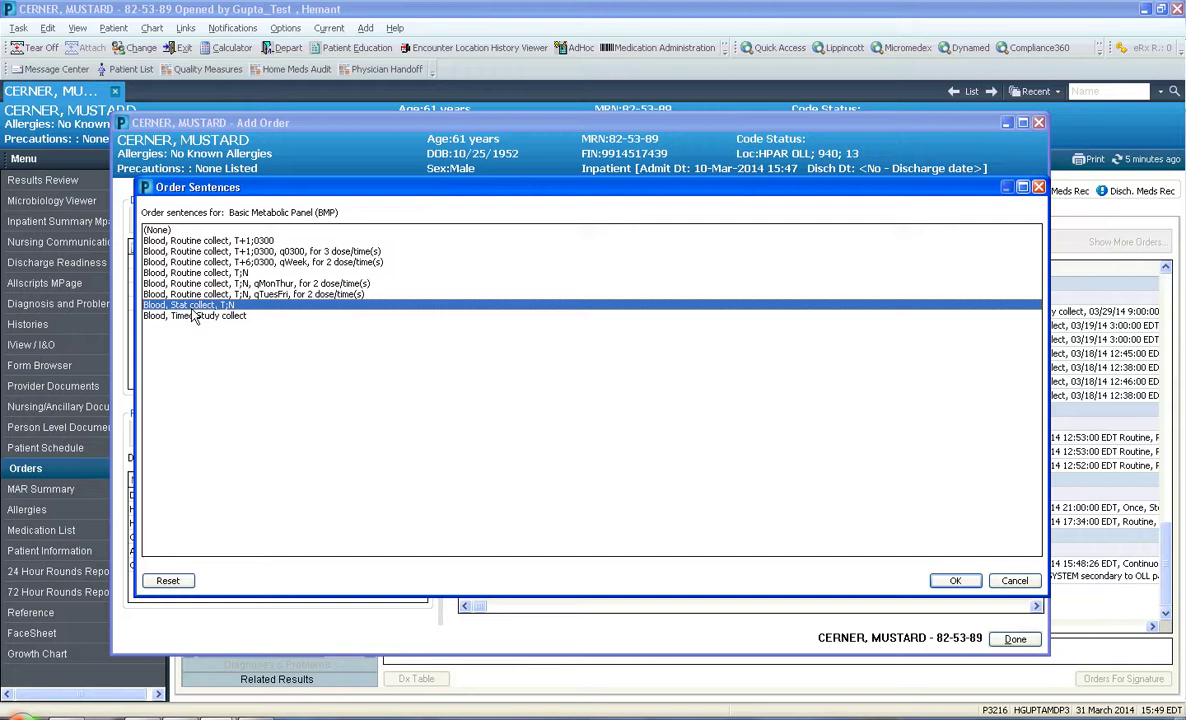
click(182, 316)
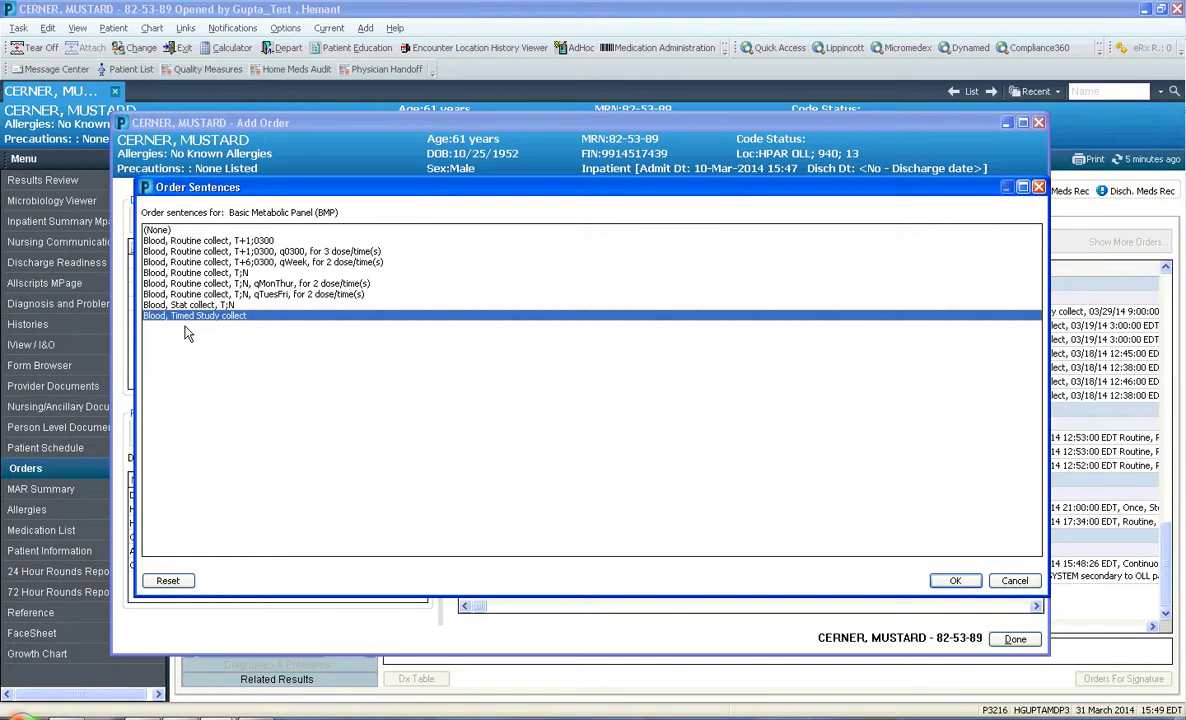
click(218, 240)
- Confirm the BMP and add Troponin I with routine collect, q6hr for 2 doses
click(958, 580)
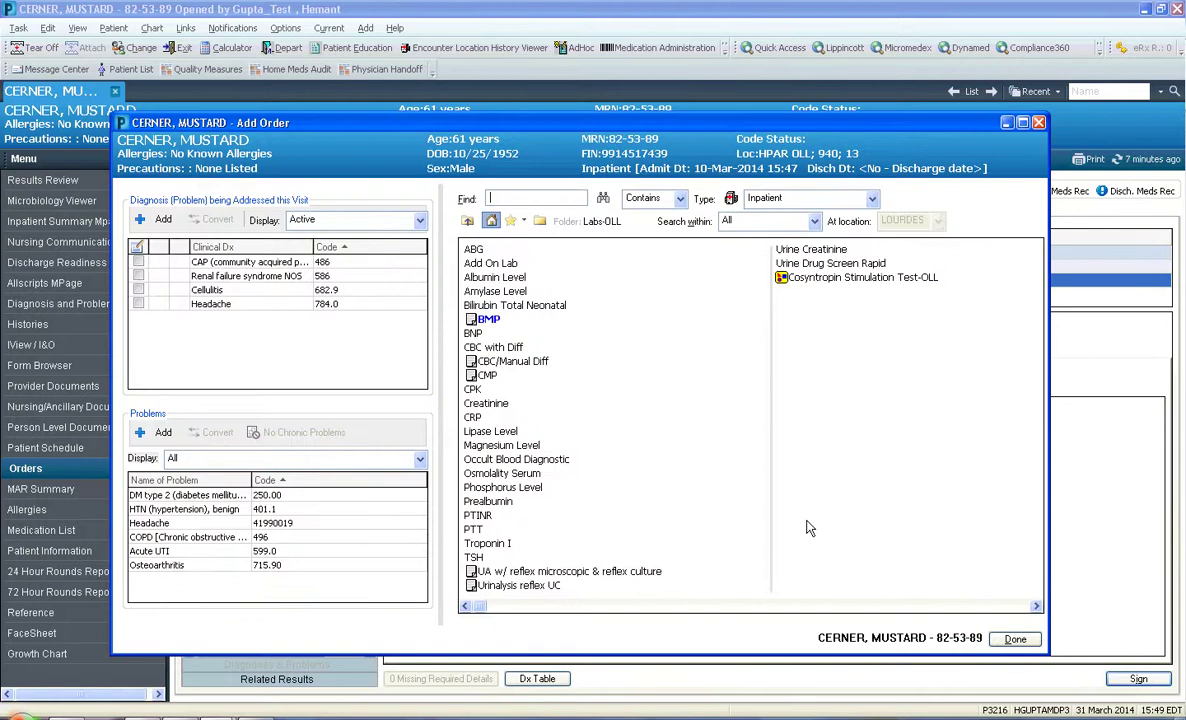
click(488, 543)
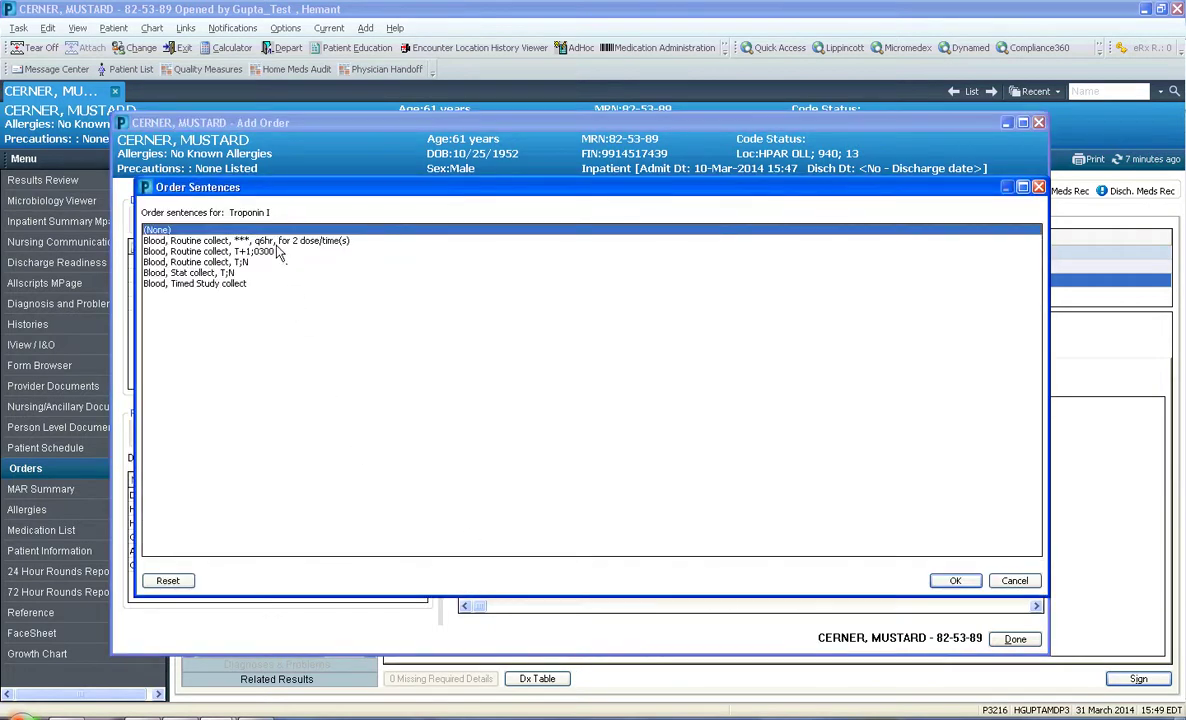
click(277, 242)
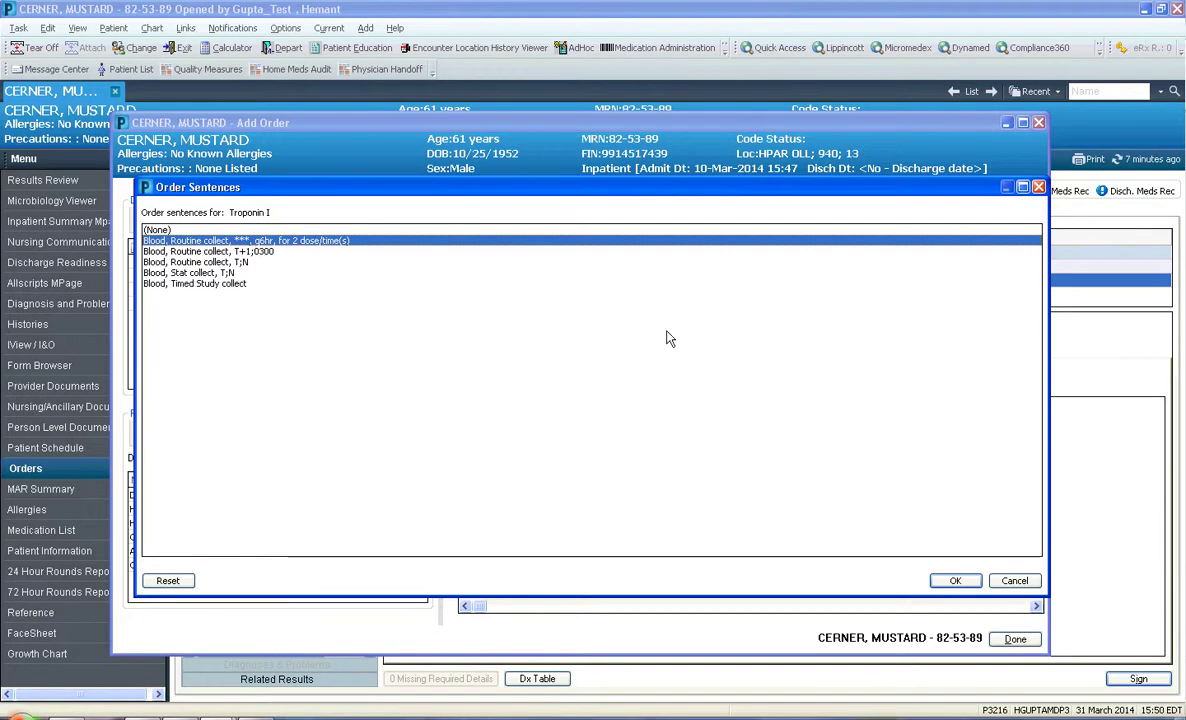
click(956, 581)
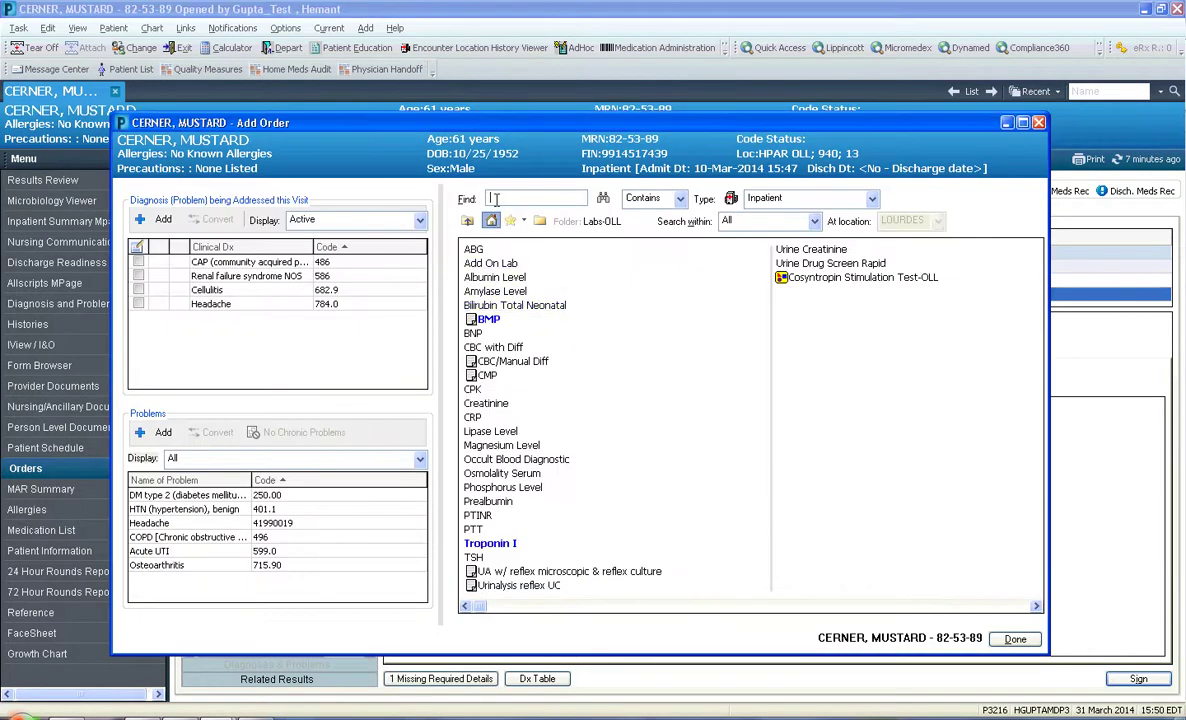
- Find and add the Add On Lab order, then search the catalog for 'blood cult'
click(492, 198)
text(add on)
key(Return)
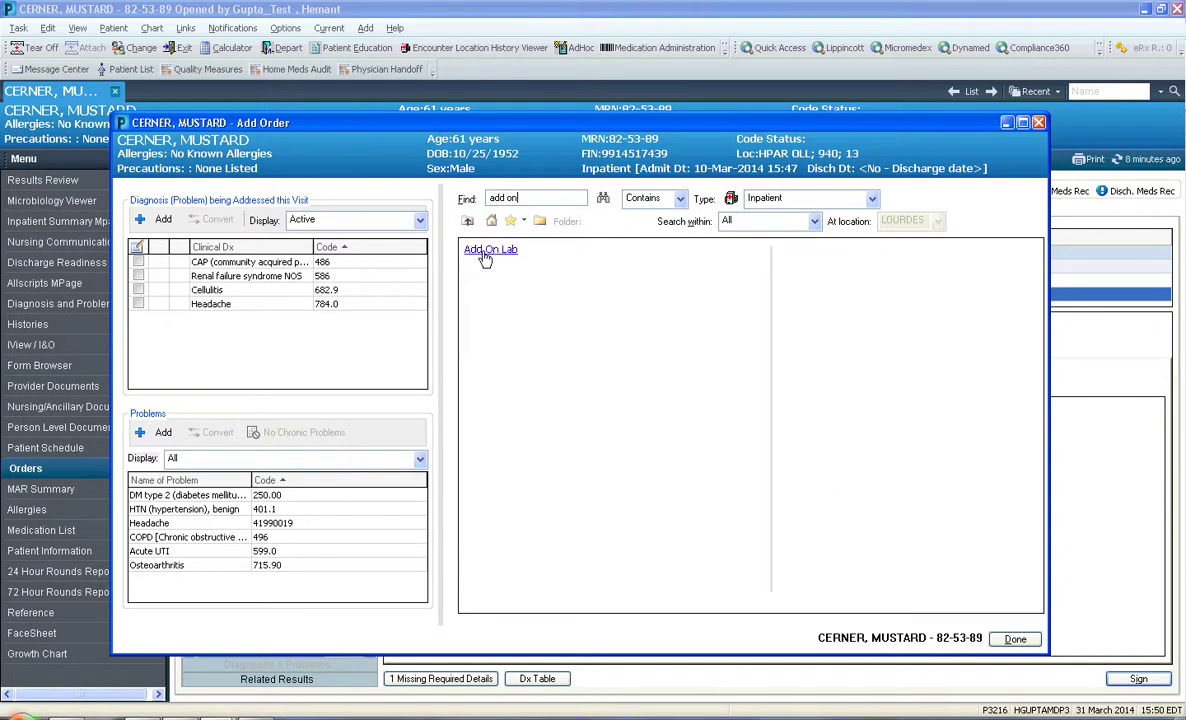
click(495, 251)
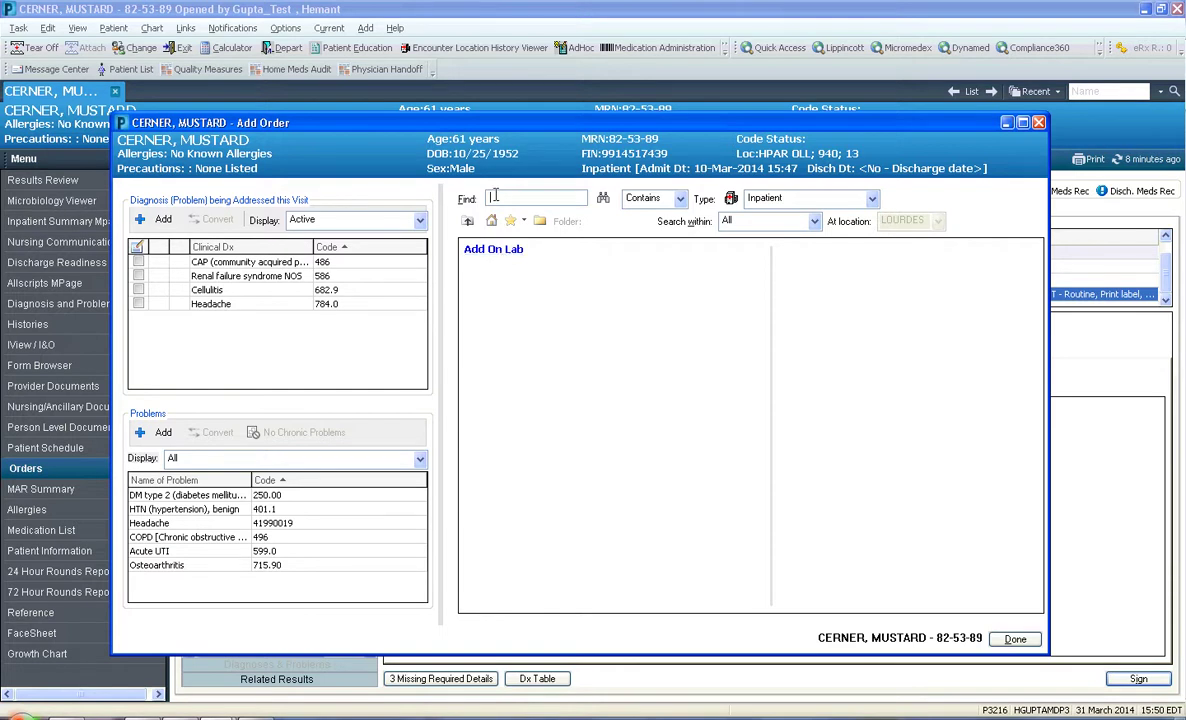
text(blood cult)
key(Return)
- Start a Blood Culture order with 'Blood, Timed Study collect, q1hr for 2 dose/time(s)'
double_click(482, 243)
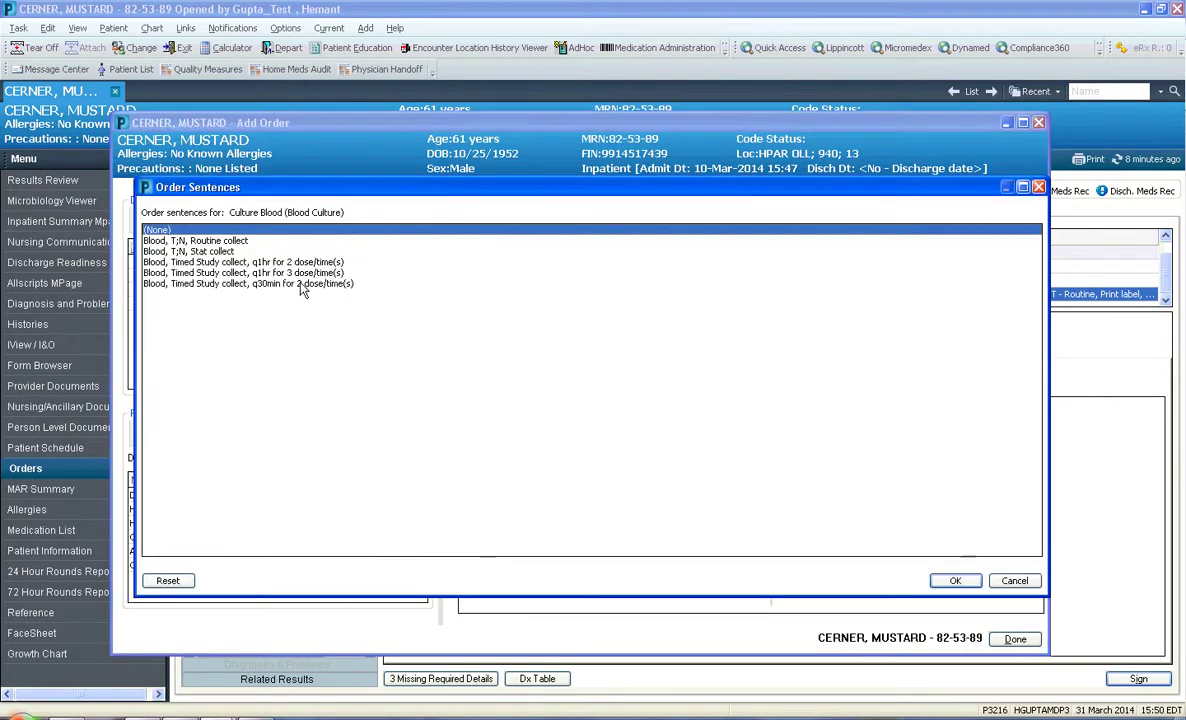
click(262, 263)
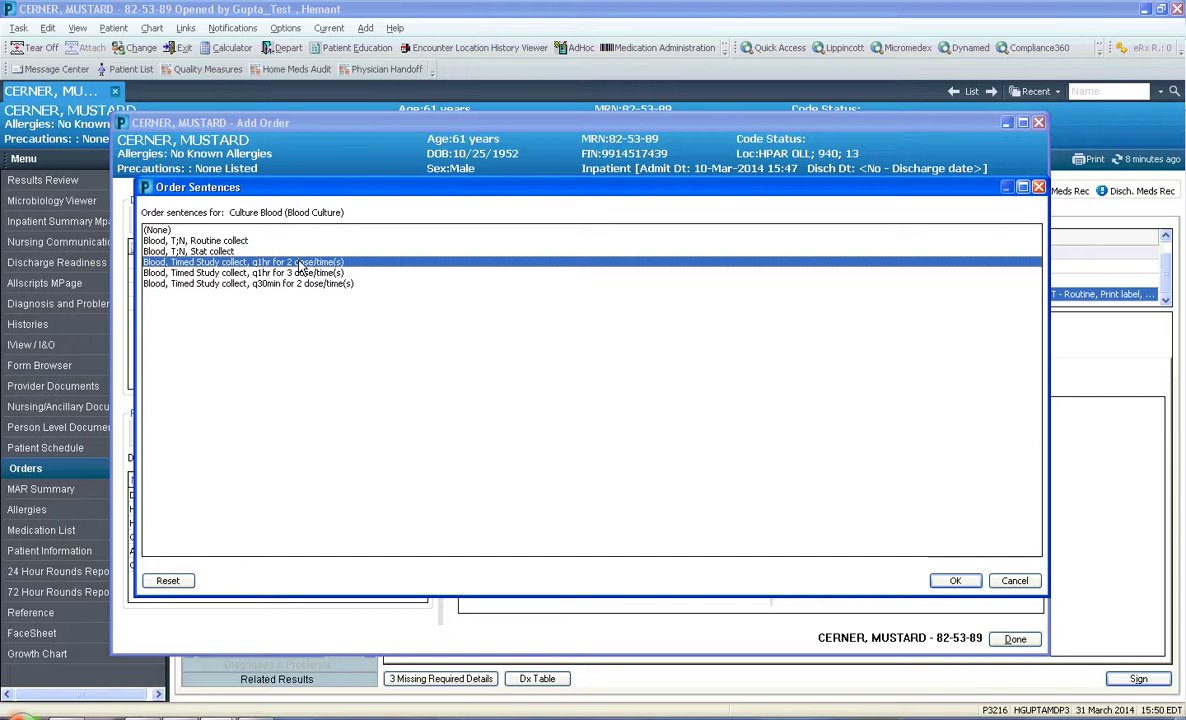
click(280, 272)
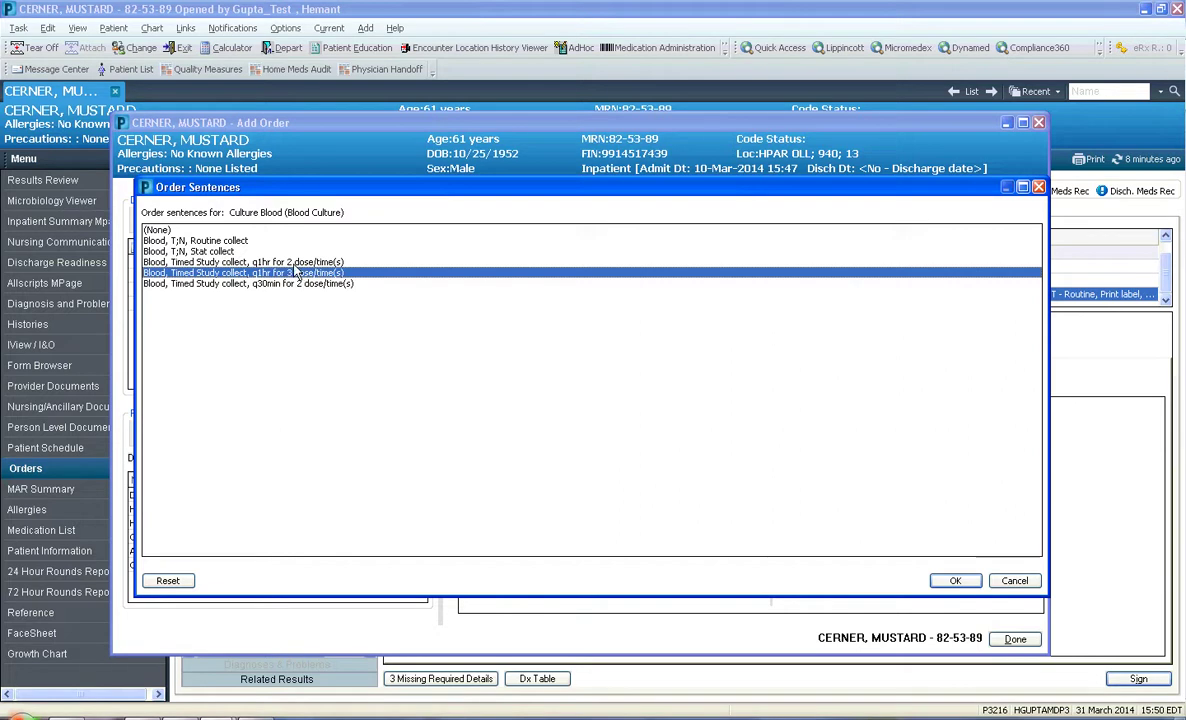
click(288, 262)
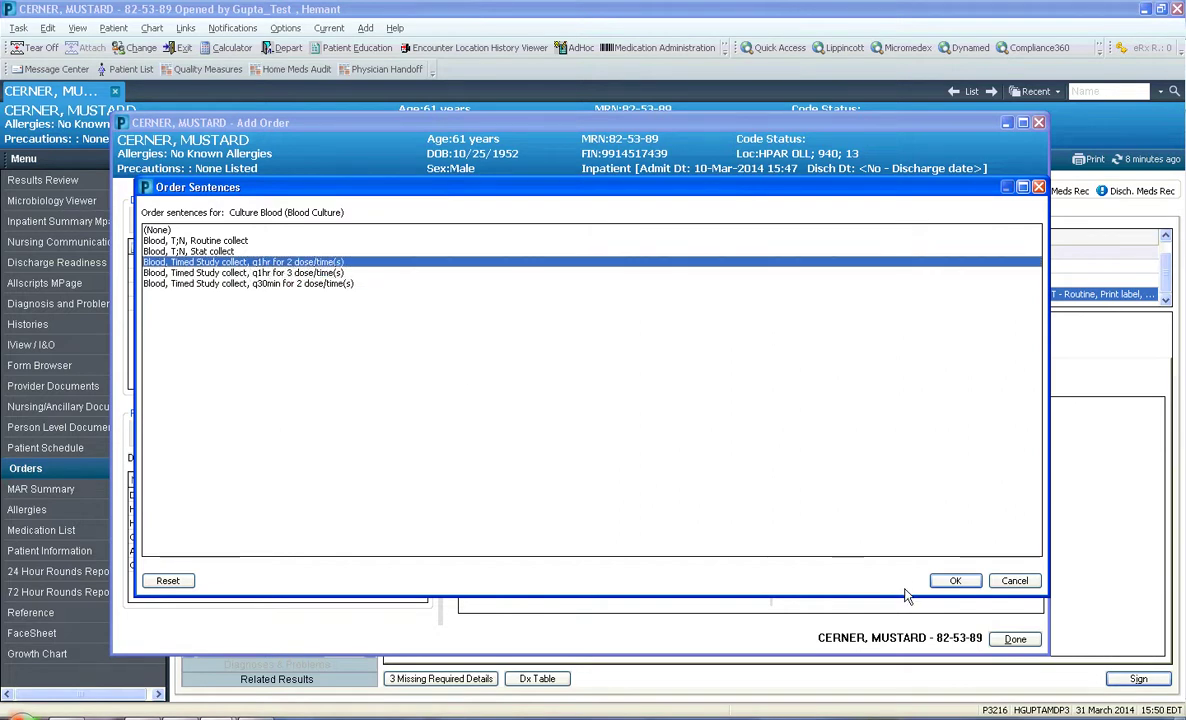
- Confirm Blood Culture and add Urine Culture from Microbiology-OLL as T;N, Stat, Nurse collect
click(955, 580)
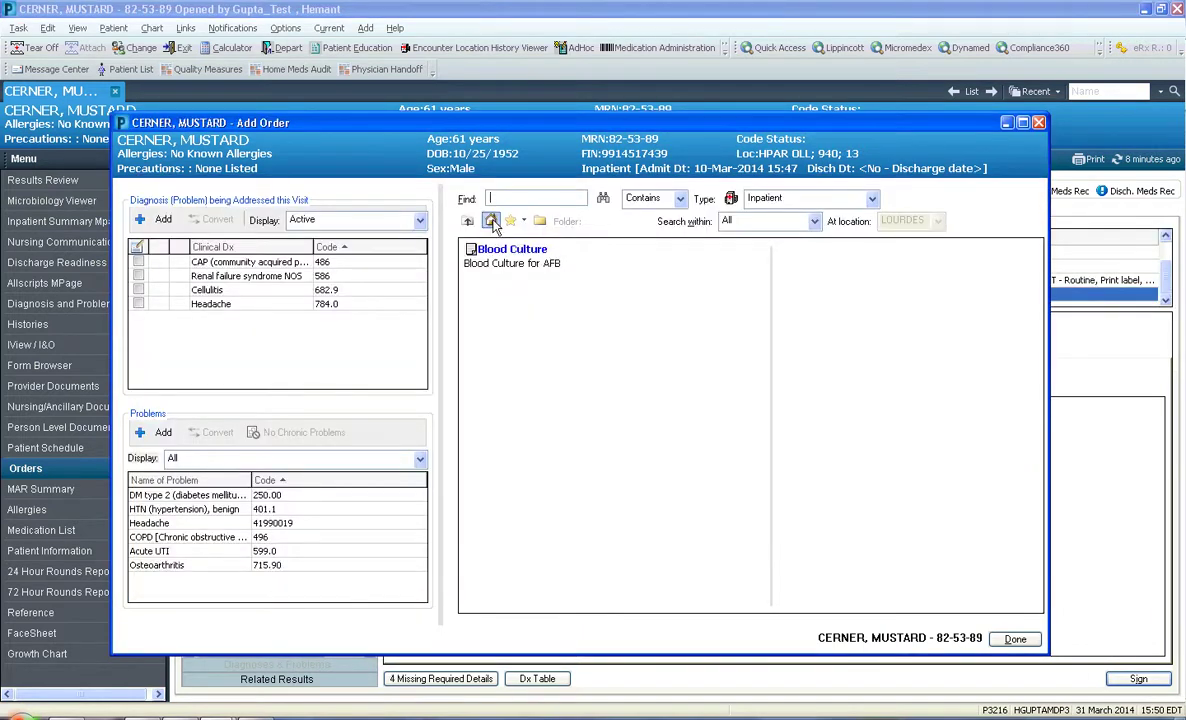
click(491, 223)
click(505, 403)
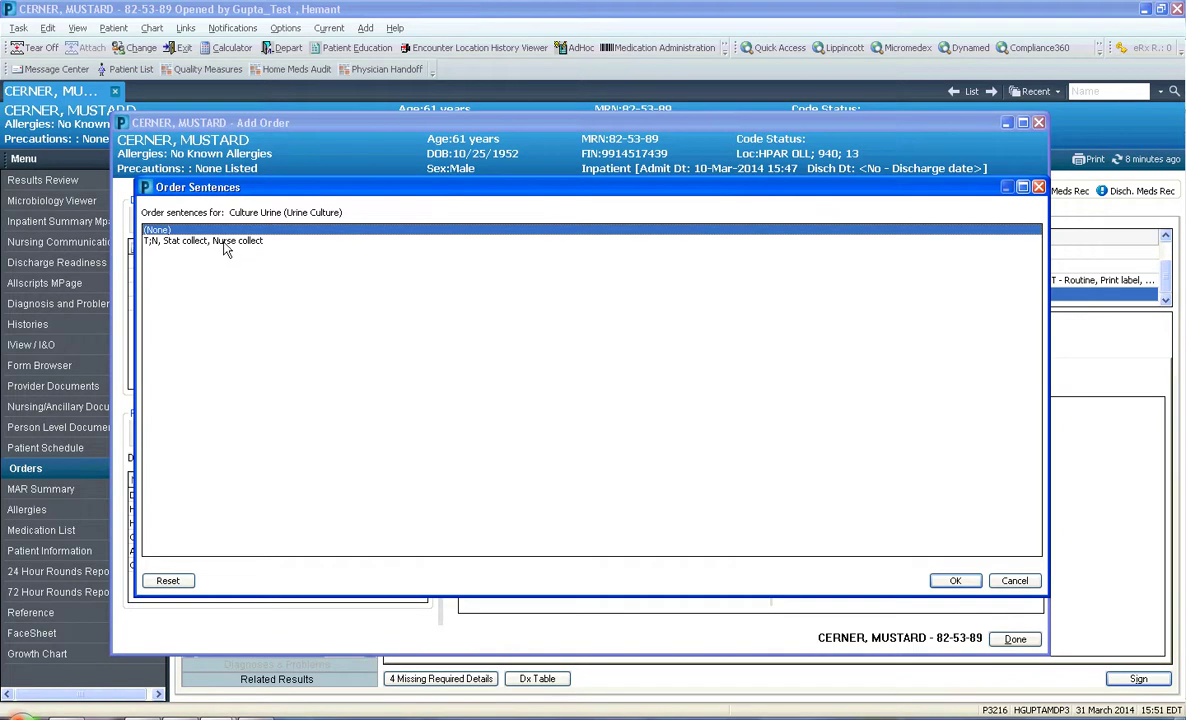
click(176, 243)
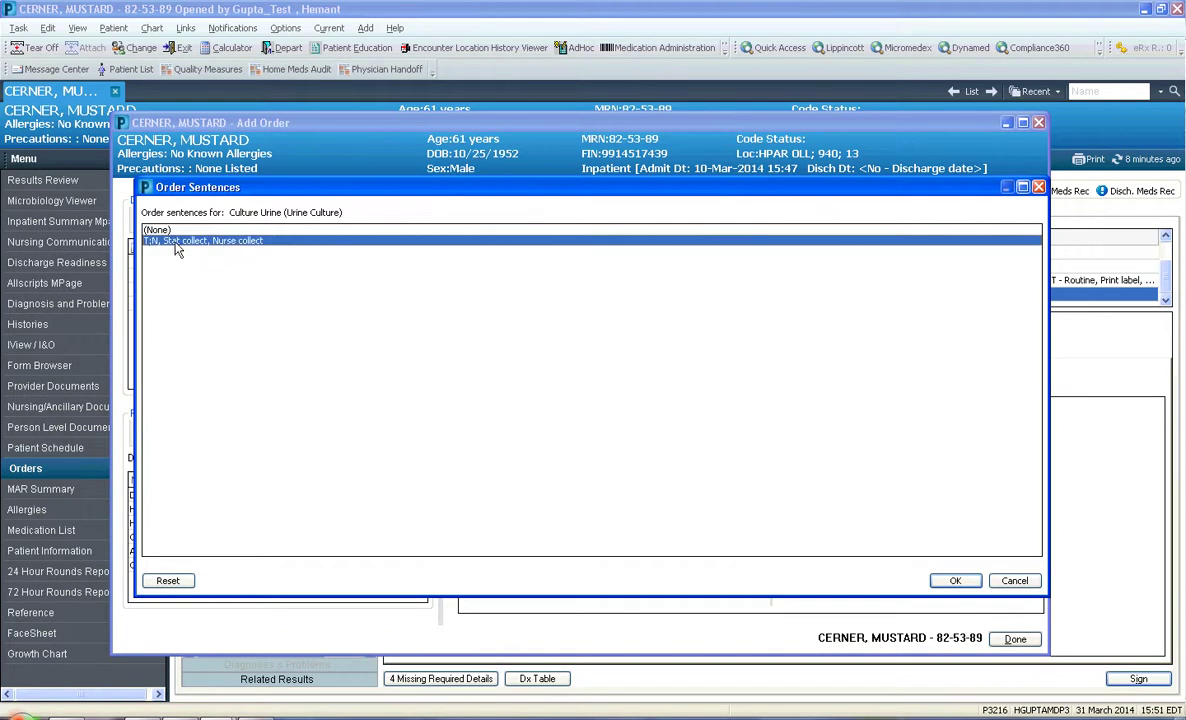
click(952, 580)
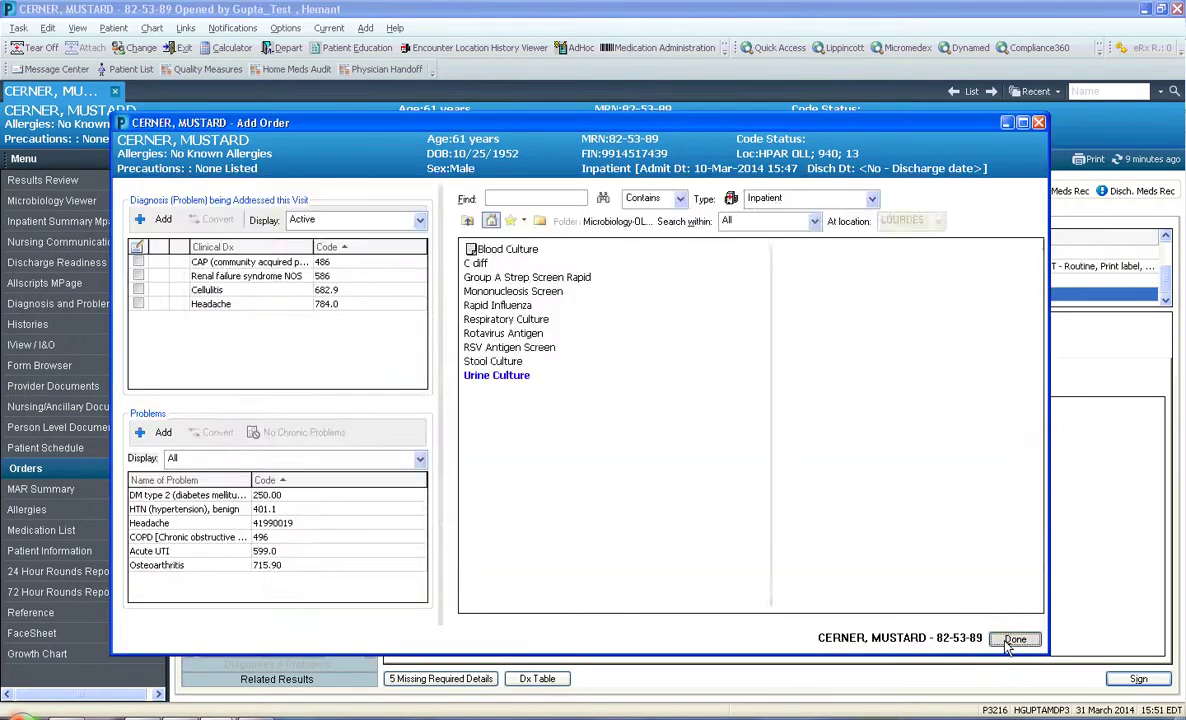
- Finish adding orders and jump to the first order with missing required details
click(1012, 639)
click(731, 559)
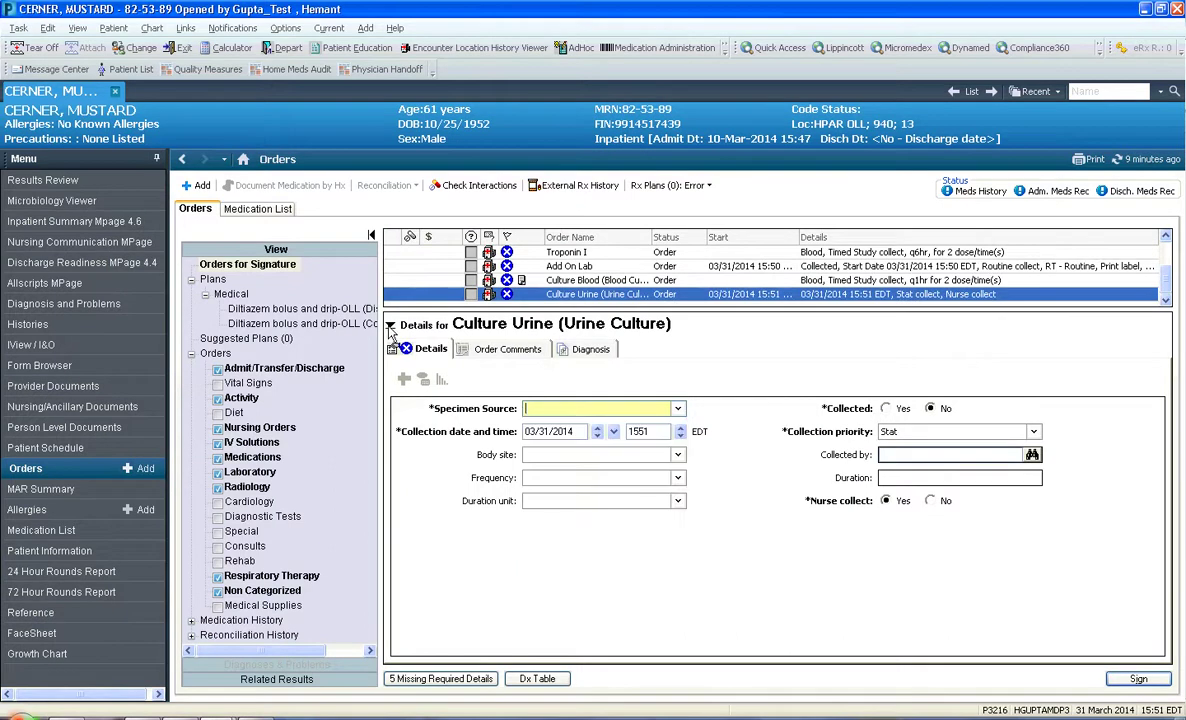
click(360, 304)
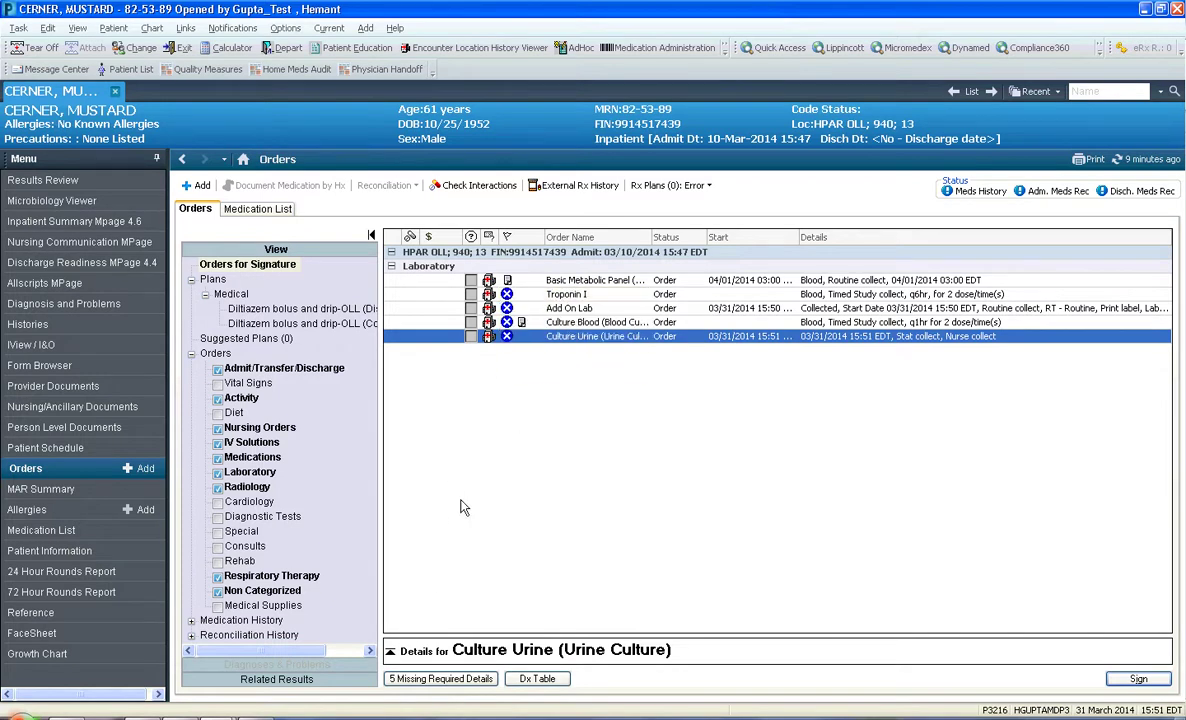
click(430, 679)
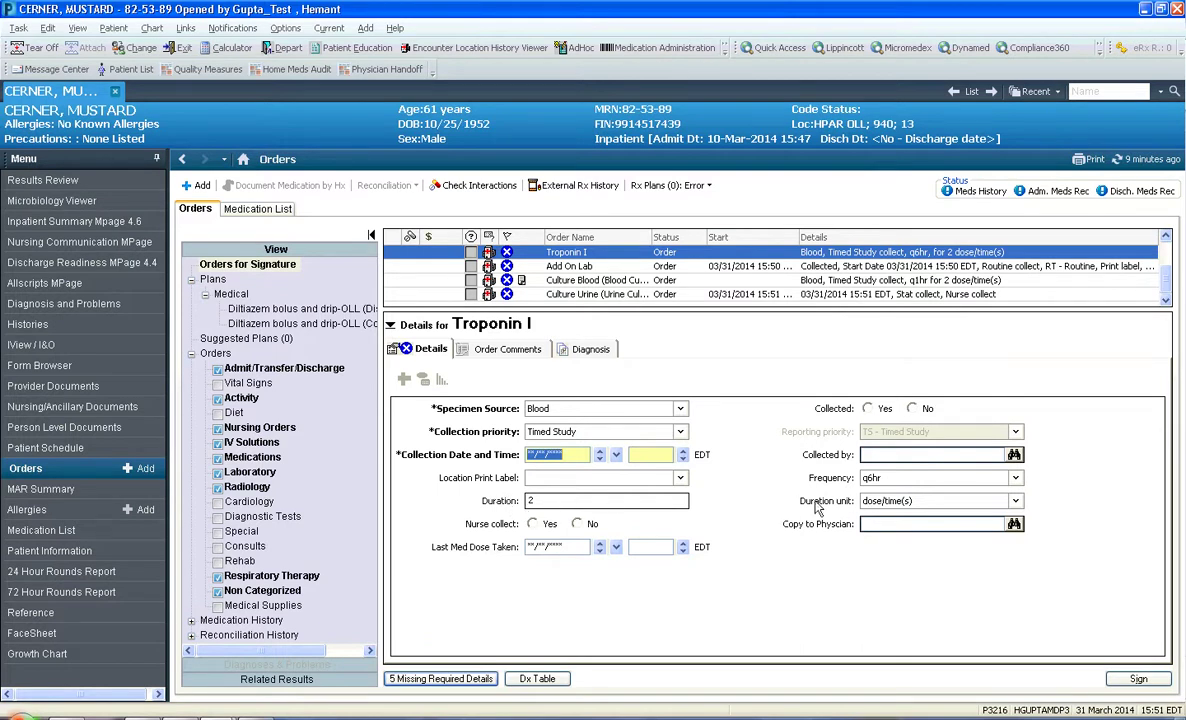
- Set the Troponin I collection date to 03/31/2014 and time to 1800
click(615, 454)
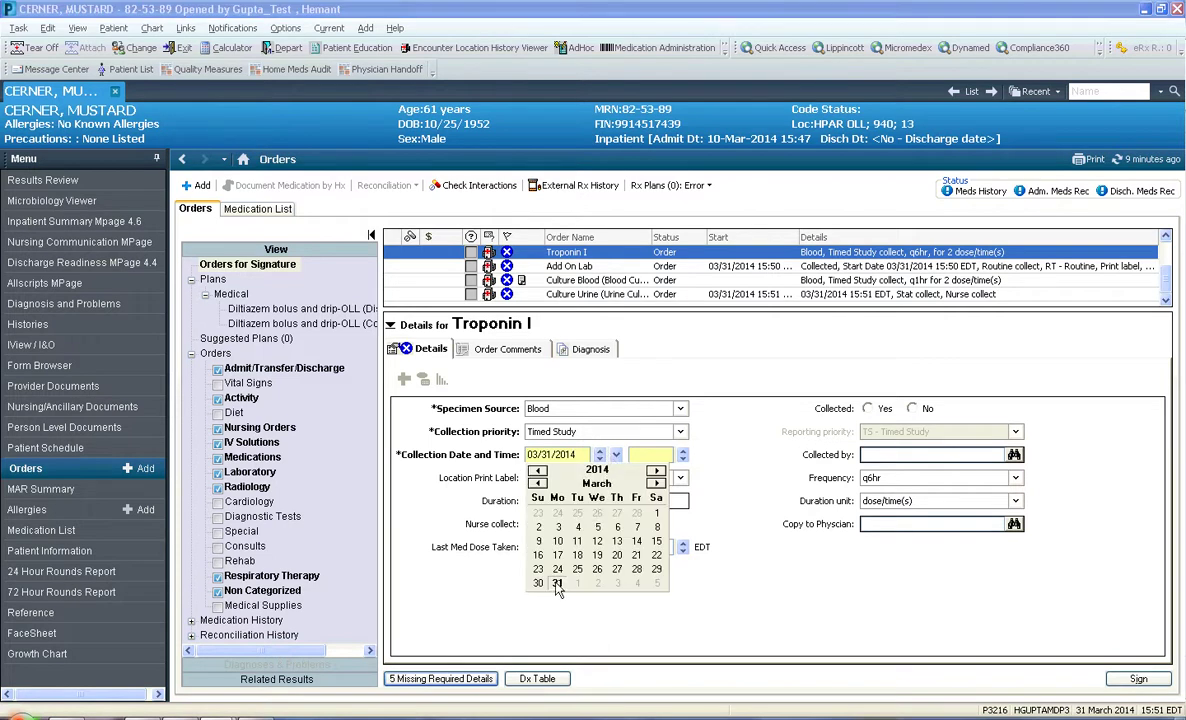
click(520, 546)
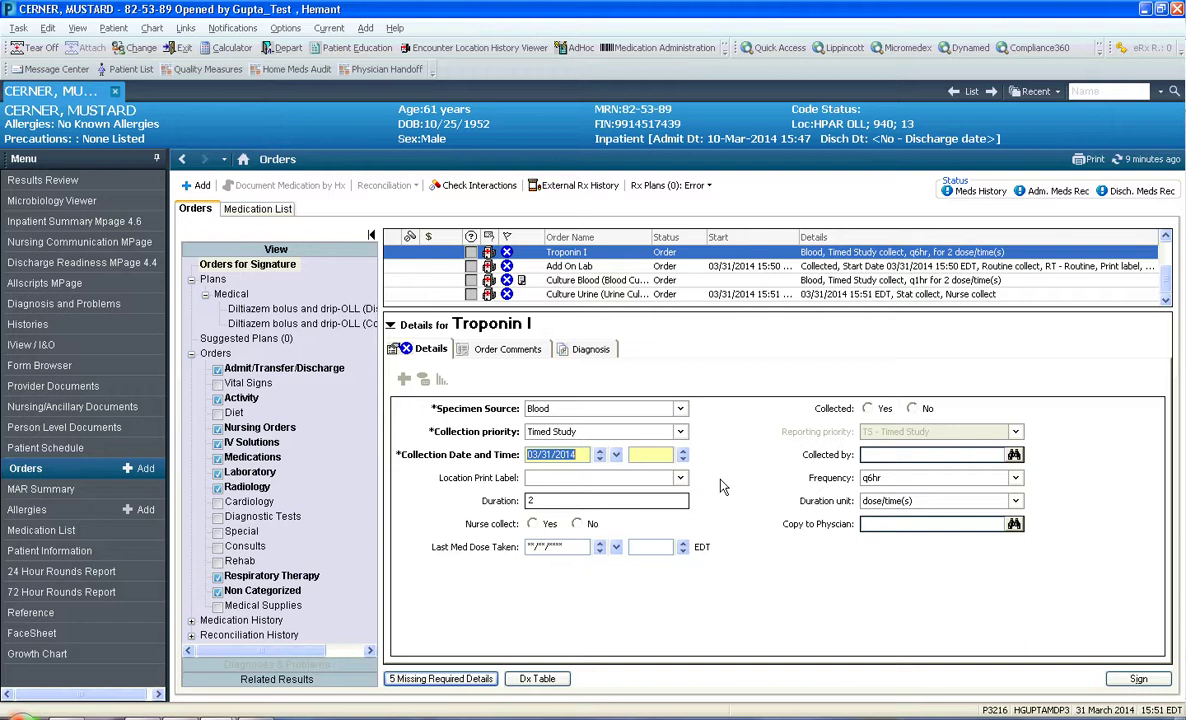
click(641, 455)
text(1800)
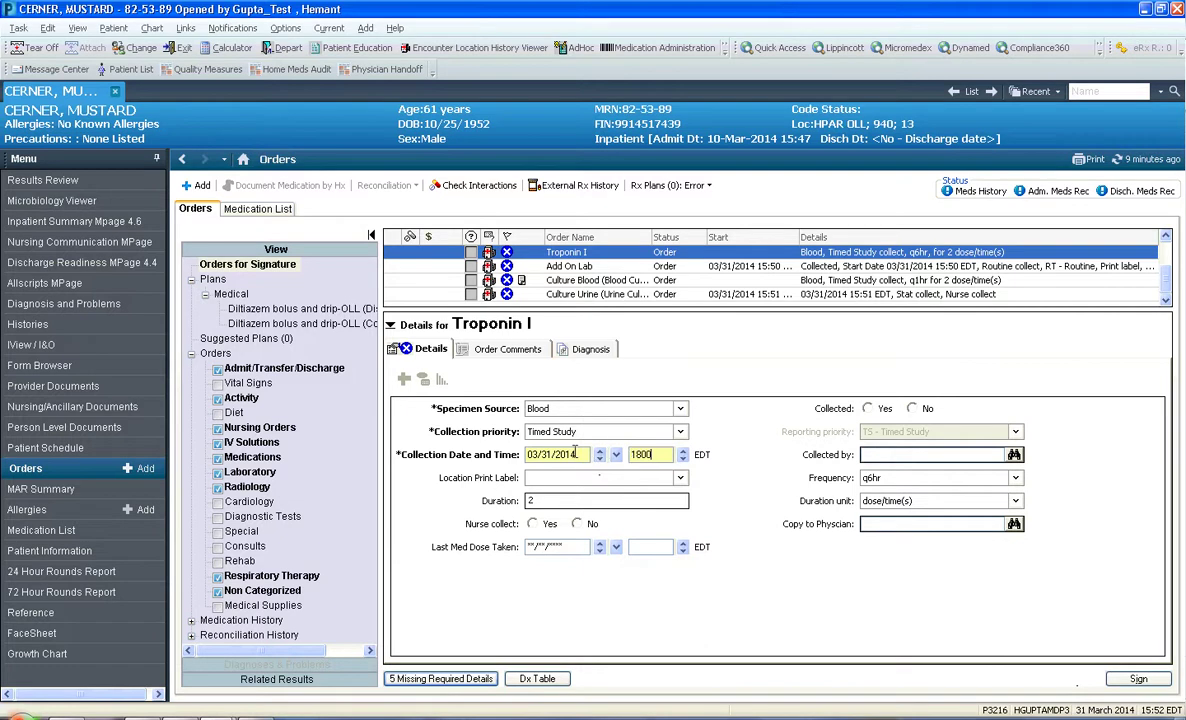
- Open the Add On Lab details and settle its specimen type on Blood
click(619, 268)
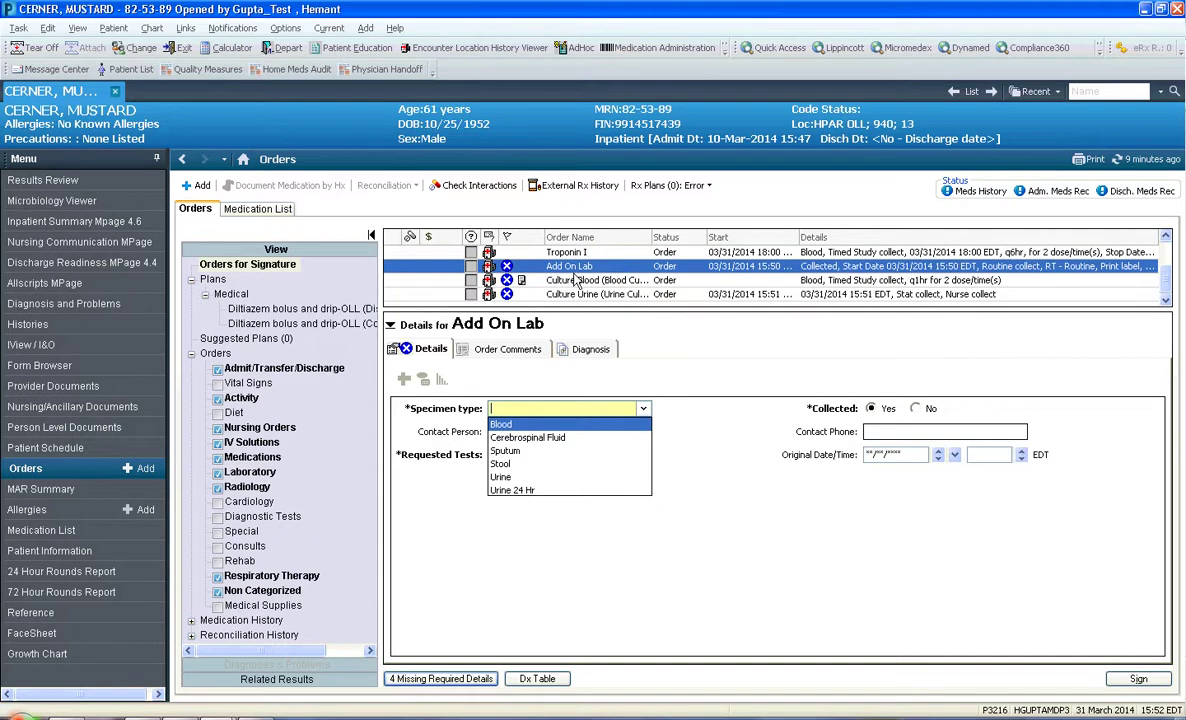
click(503, 425)
click(510, 408)
click(505, 451)
click(517, 410)
click(512, 438)
click(513, 410)
click(500, 424)
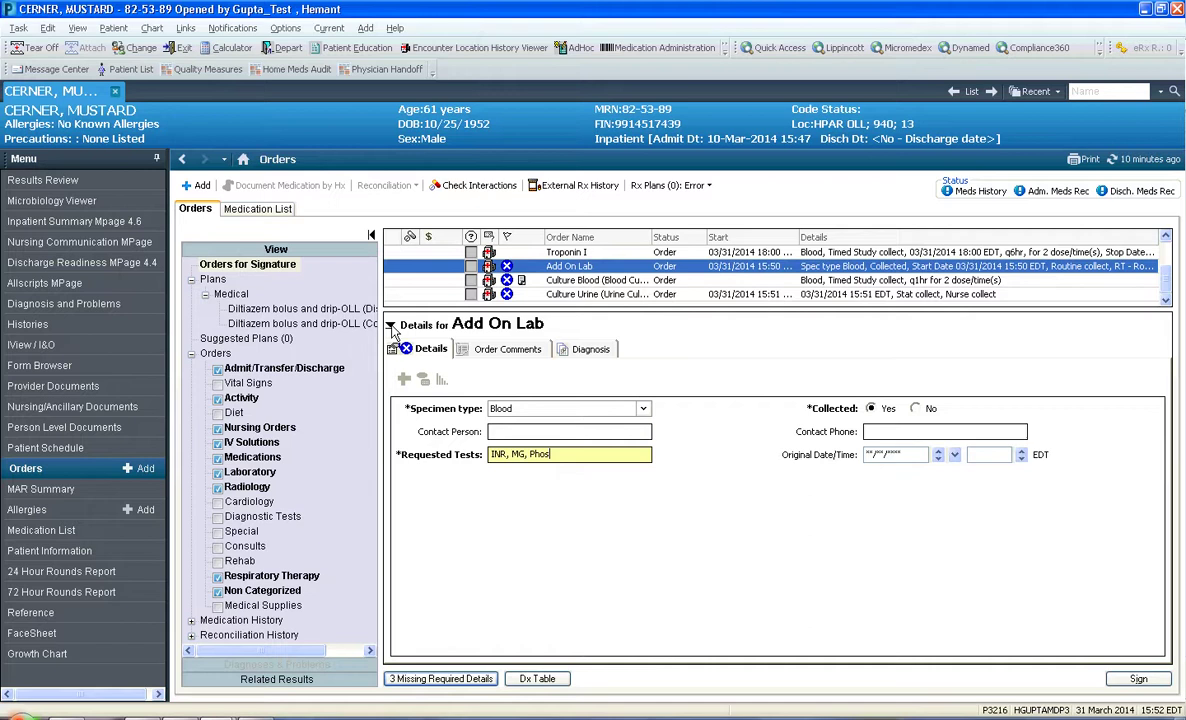
- Give the Culture Blood order source Blood, collected 03/31/2014 at 1700
click(391, 325)
double_click(585, 322)
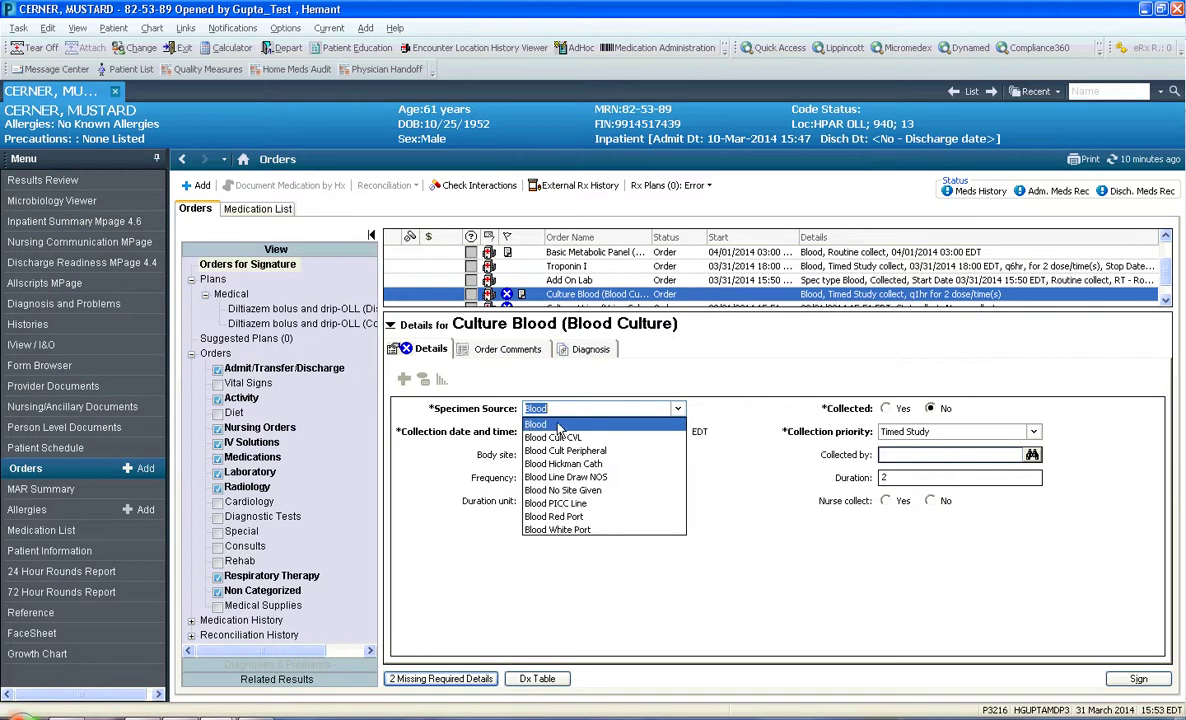
click(766, 506)
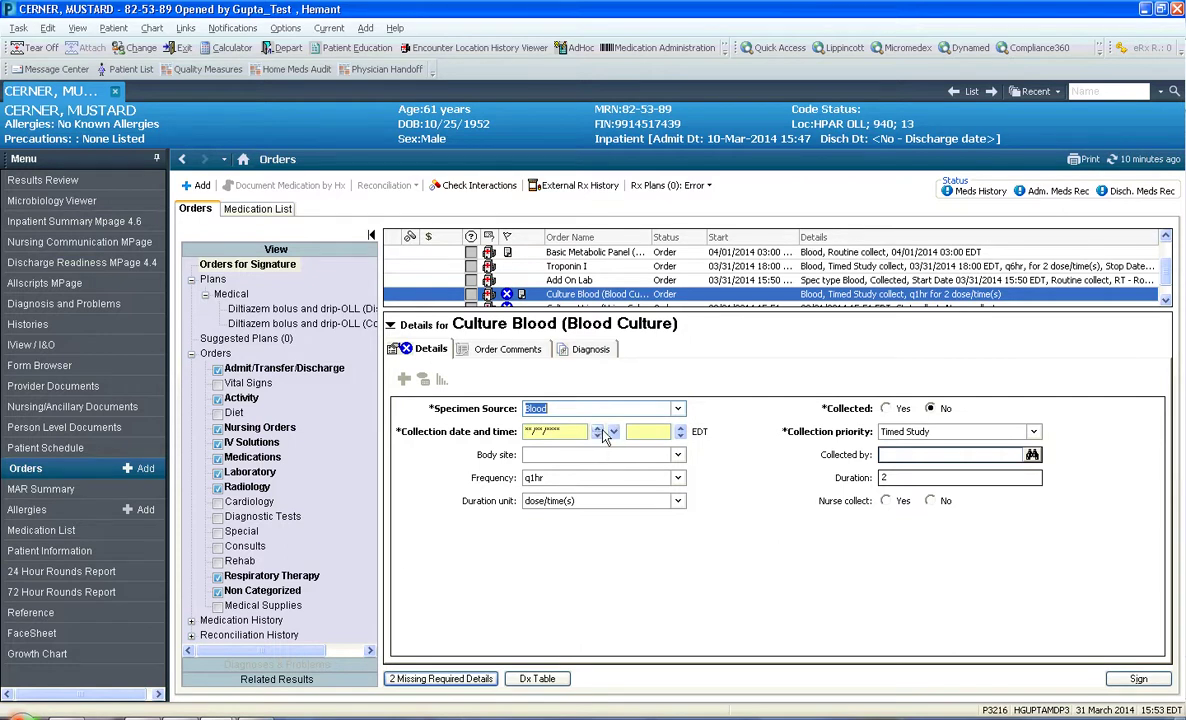
click(598, 432)
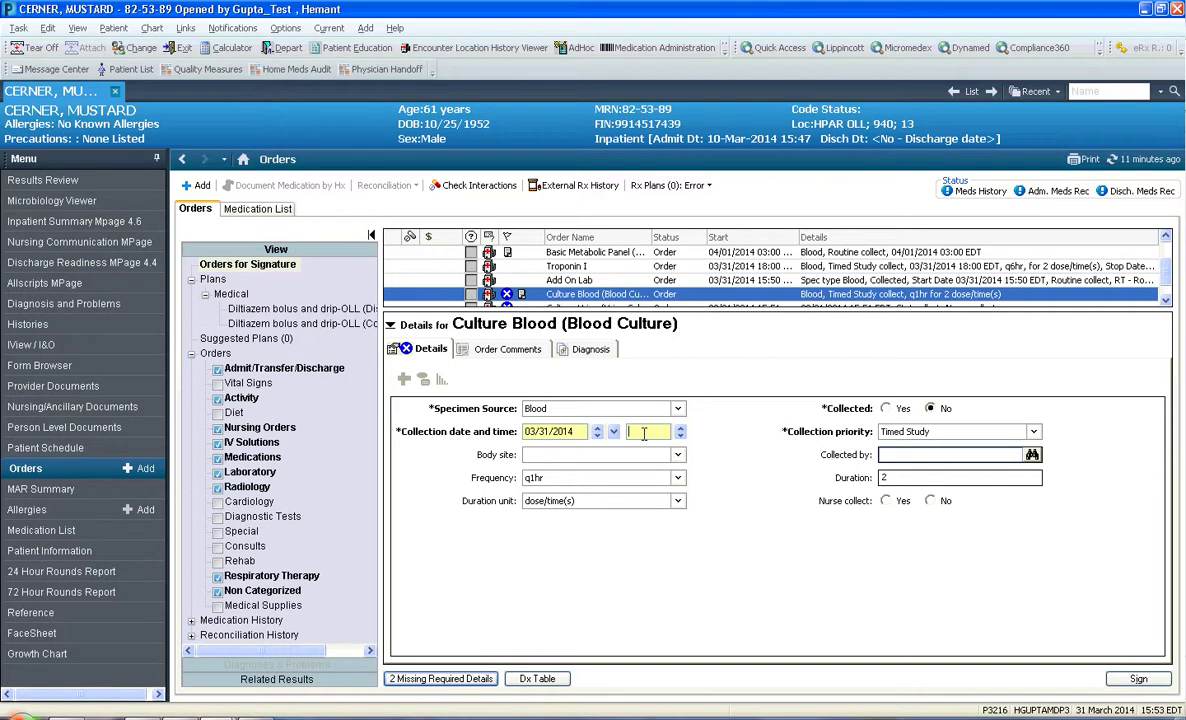
text(1700)
click(390, 325)
- Set the Culture Urine specimen source to Urine, Clean Catch and collapse the details
click(624, 336)
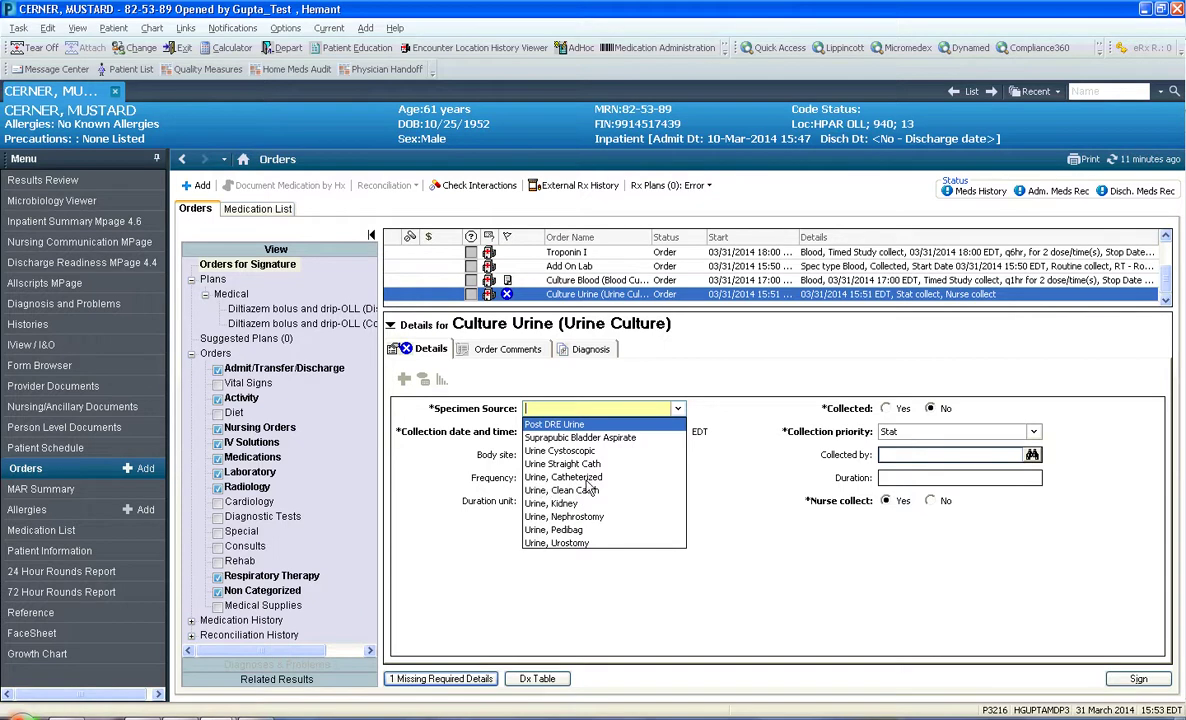
click(584, 491)
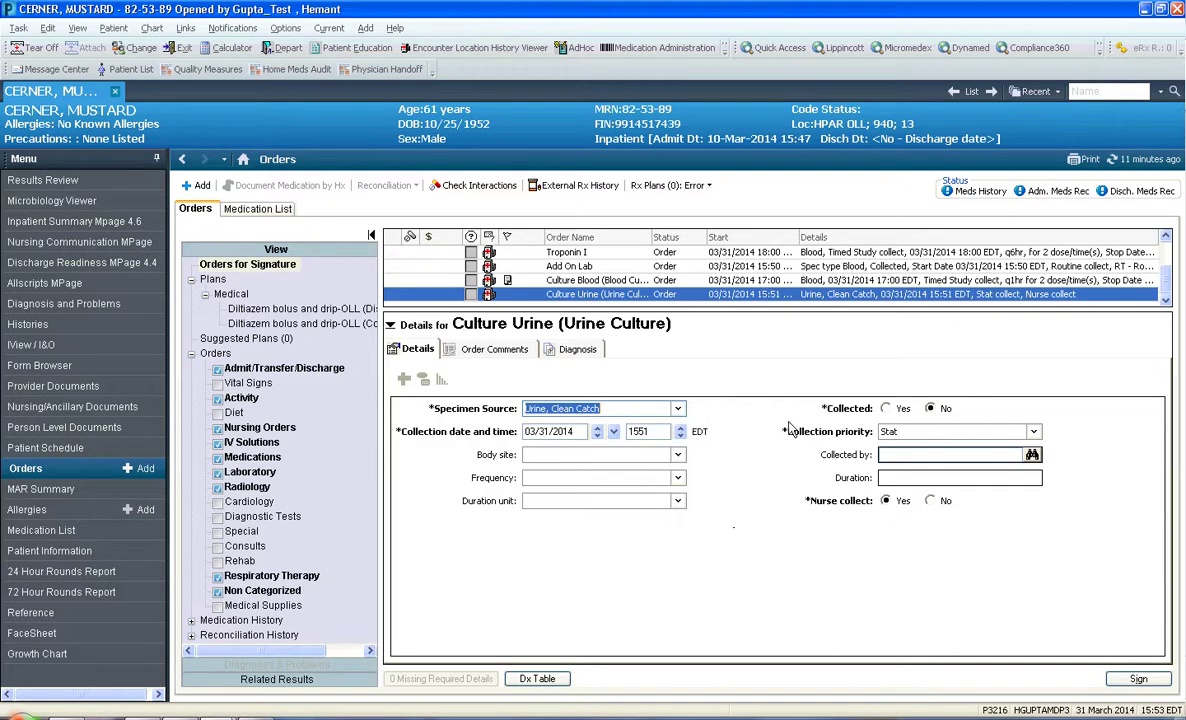
click(390, 325)
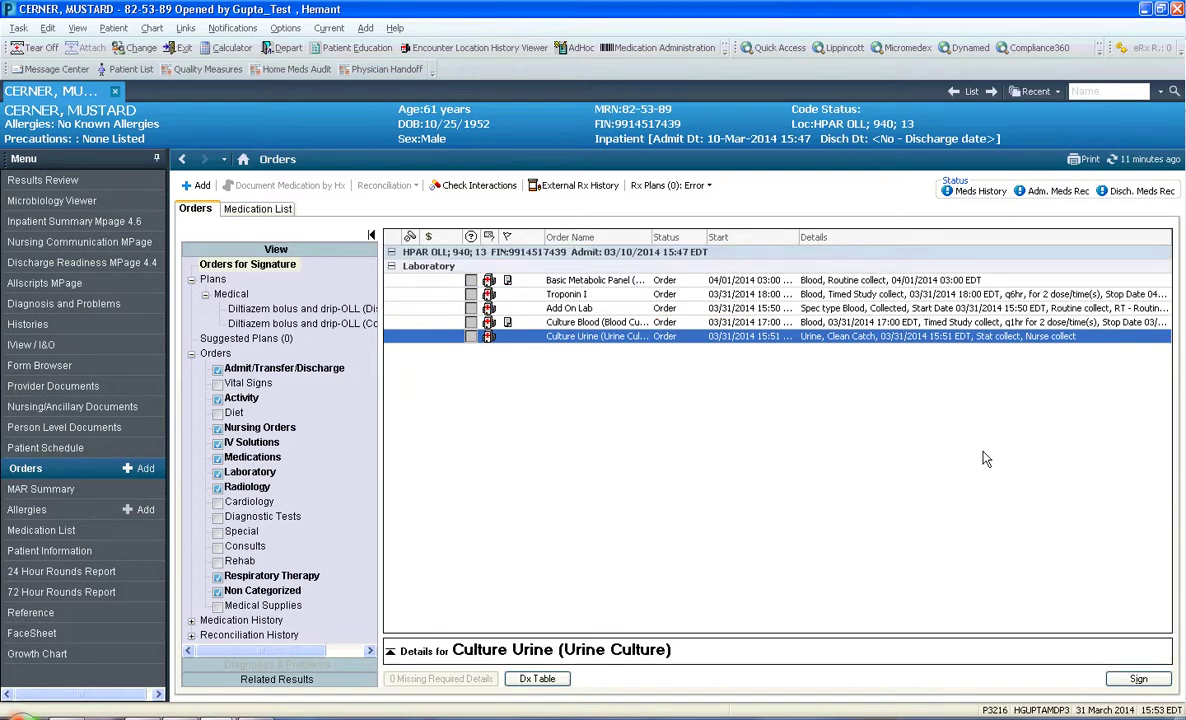
double_click(592, 296)
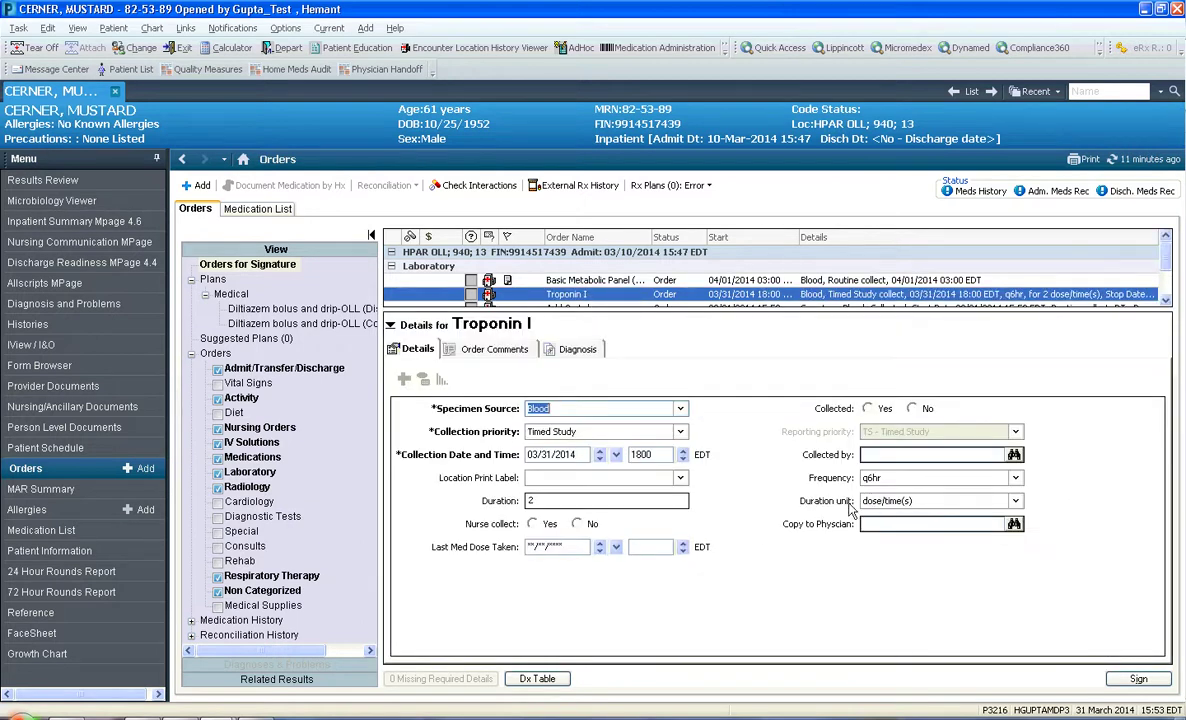
click(940, 478)
click(1015, 498)
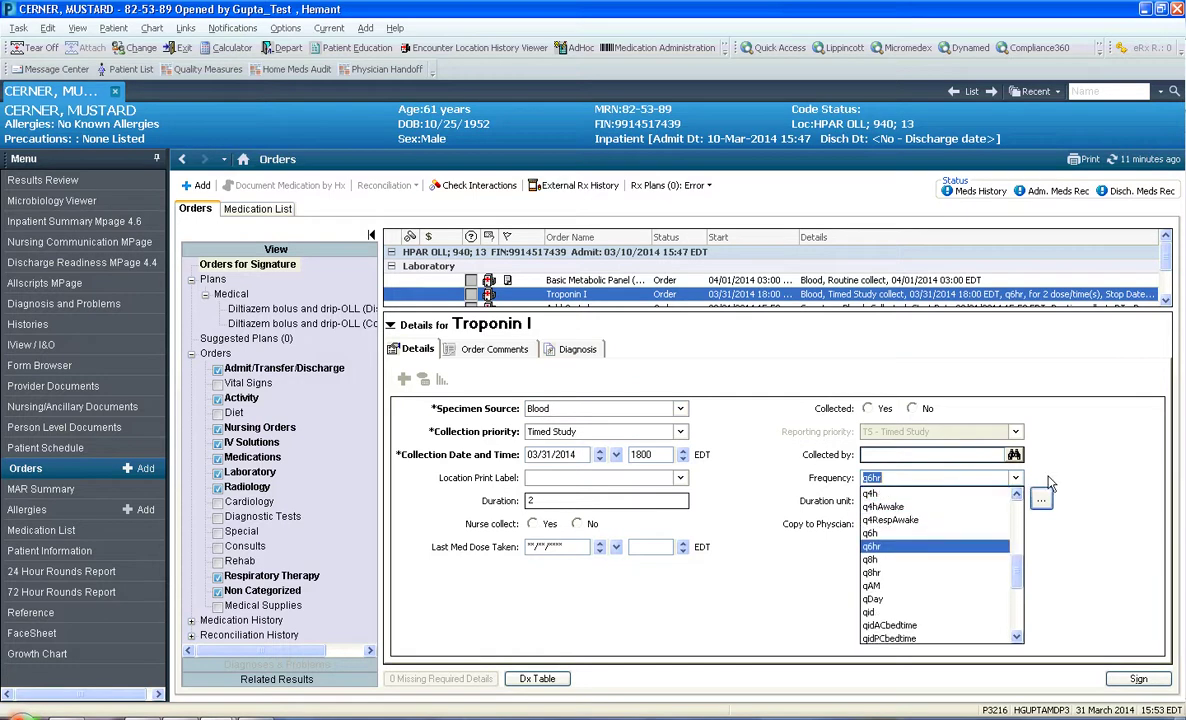
click(1110, 472)
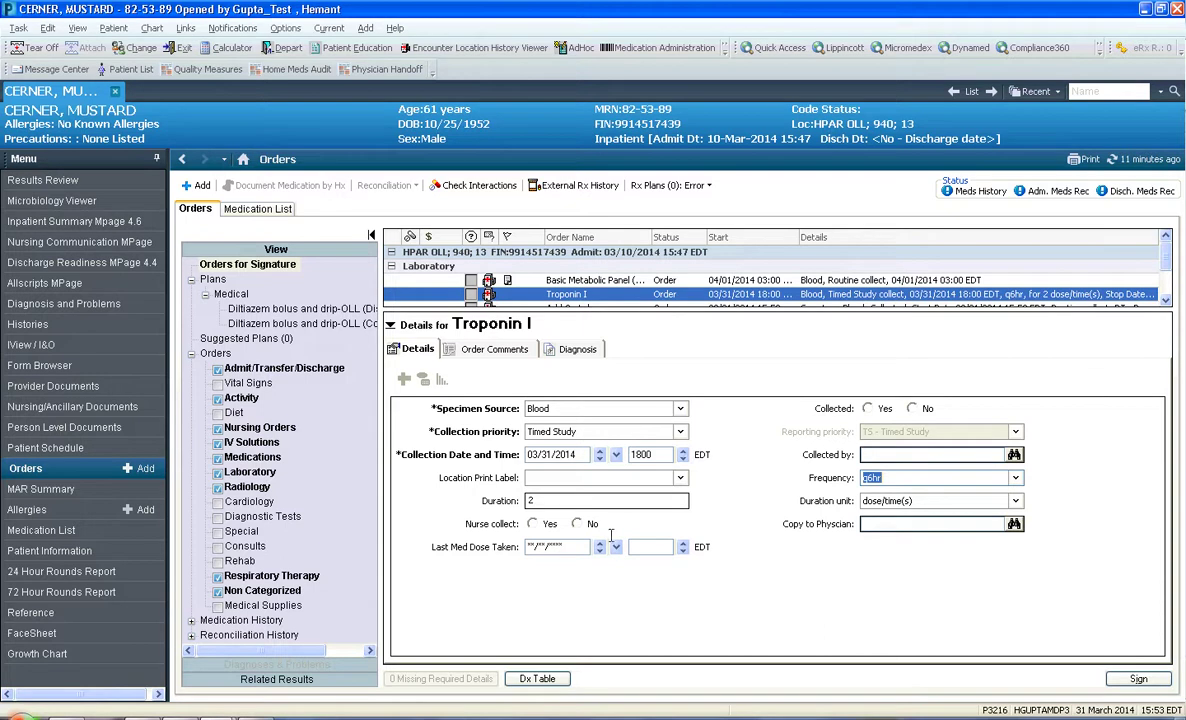
click(563, 503)
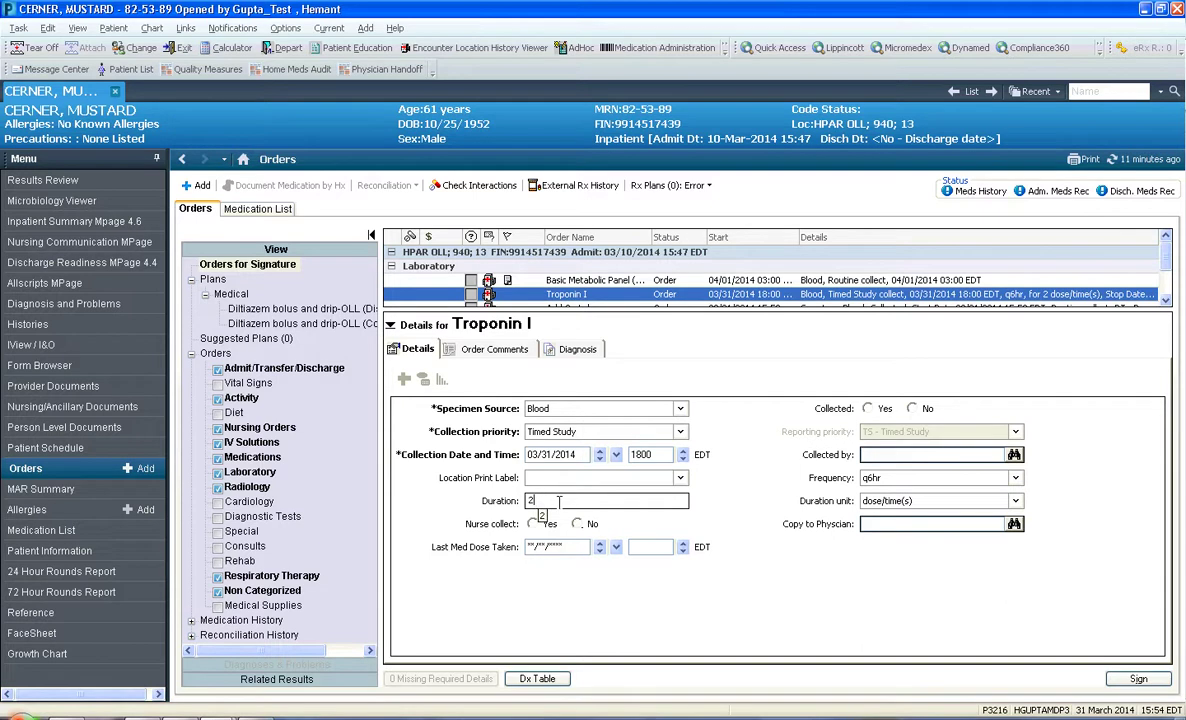
click(1015, 502)
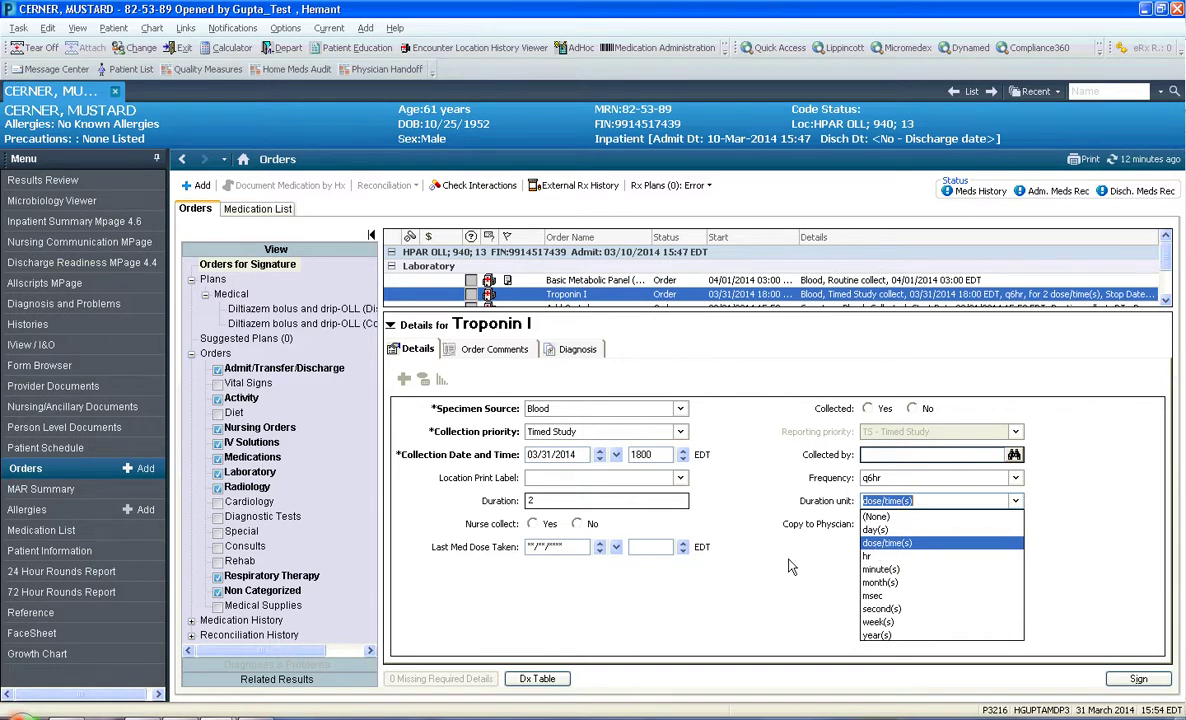
click(686, 543)
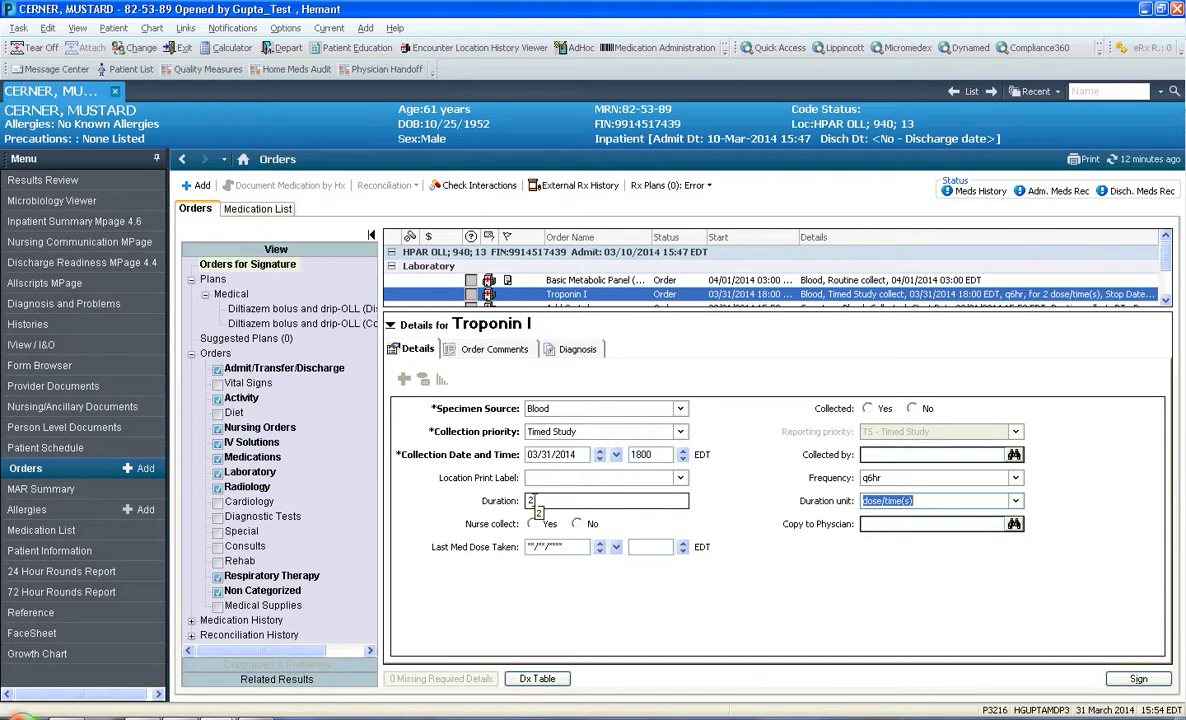
click(1015, 479)
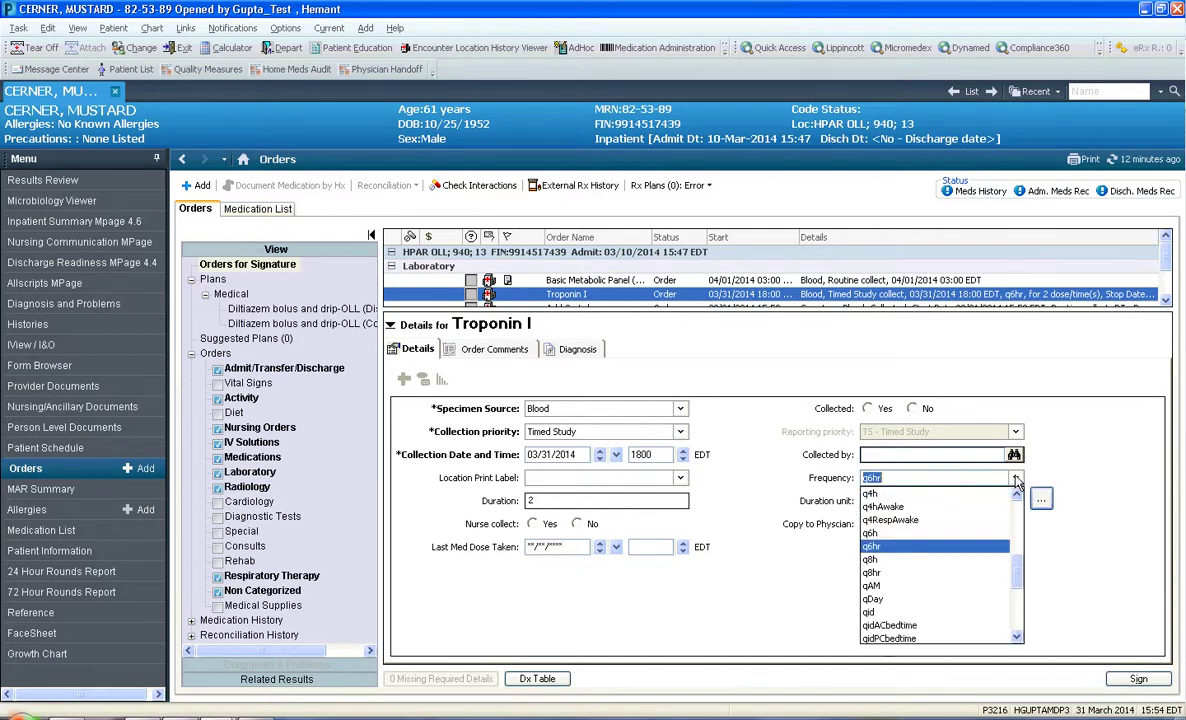
click(1065, 458)
click(1015, 478)
click(741, 579)
click(391, 325)
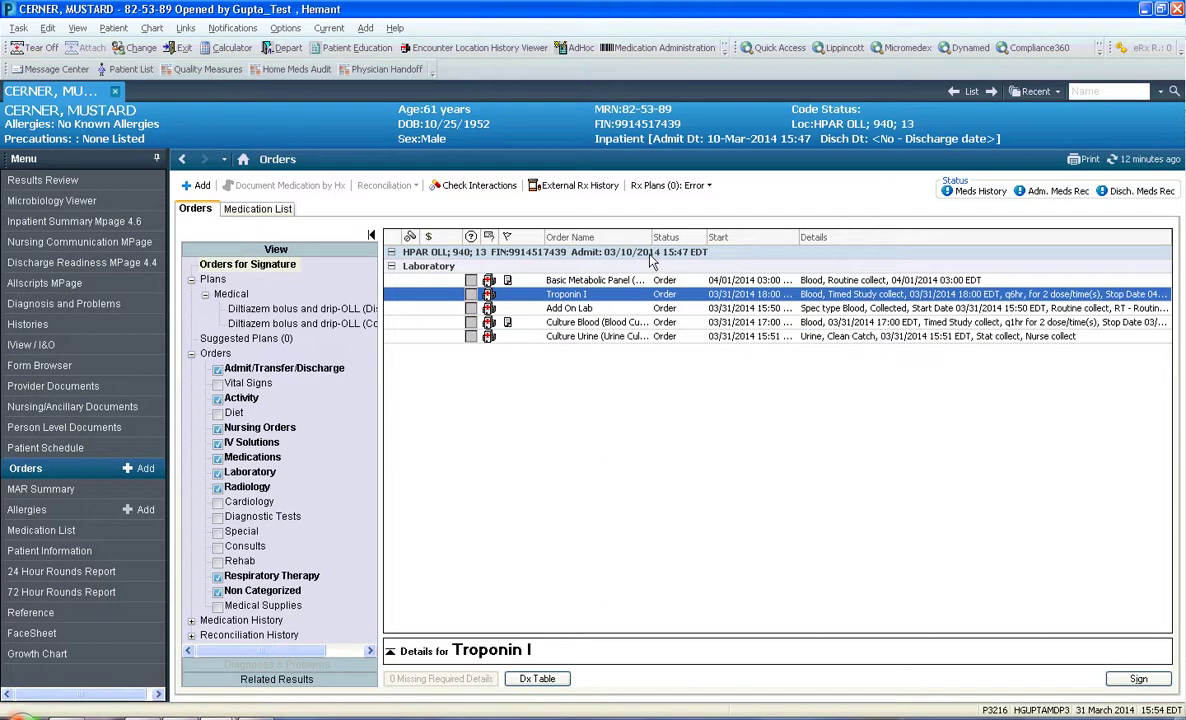
- Widen the Order Name column, review the BMP details, and sign the five lab orders
mouse_move(650, 237)
mouse_down()
mouse_move(692, 237)
mouse_move(670, 237)
mouse_up()
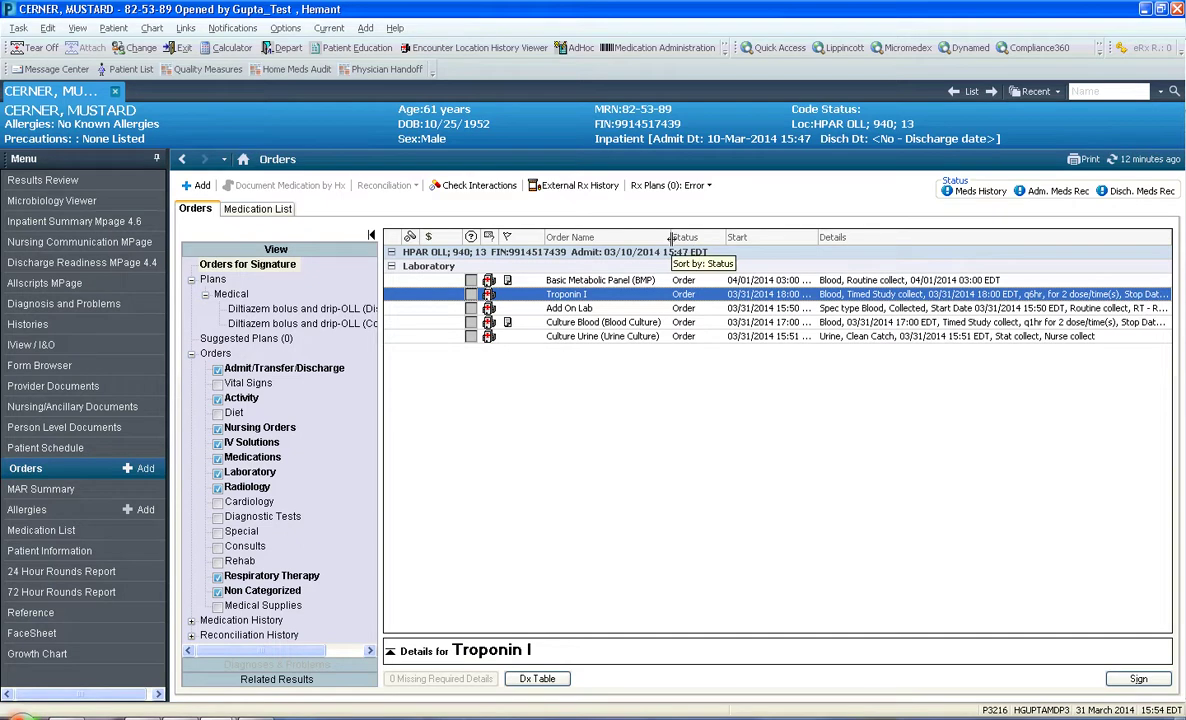
click(574, 280)
click(683, 425)
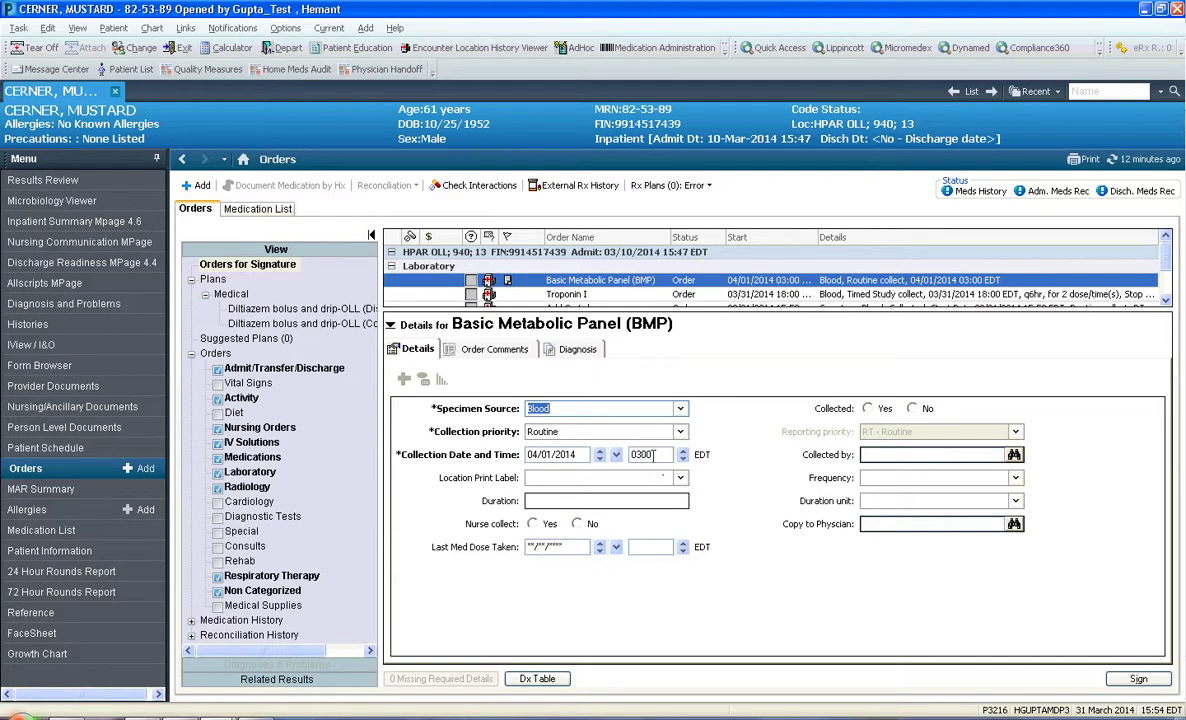
click(1138, 679)
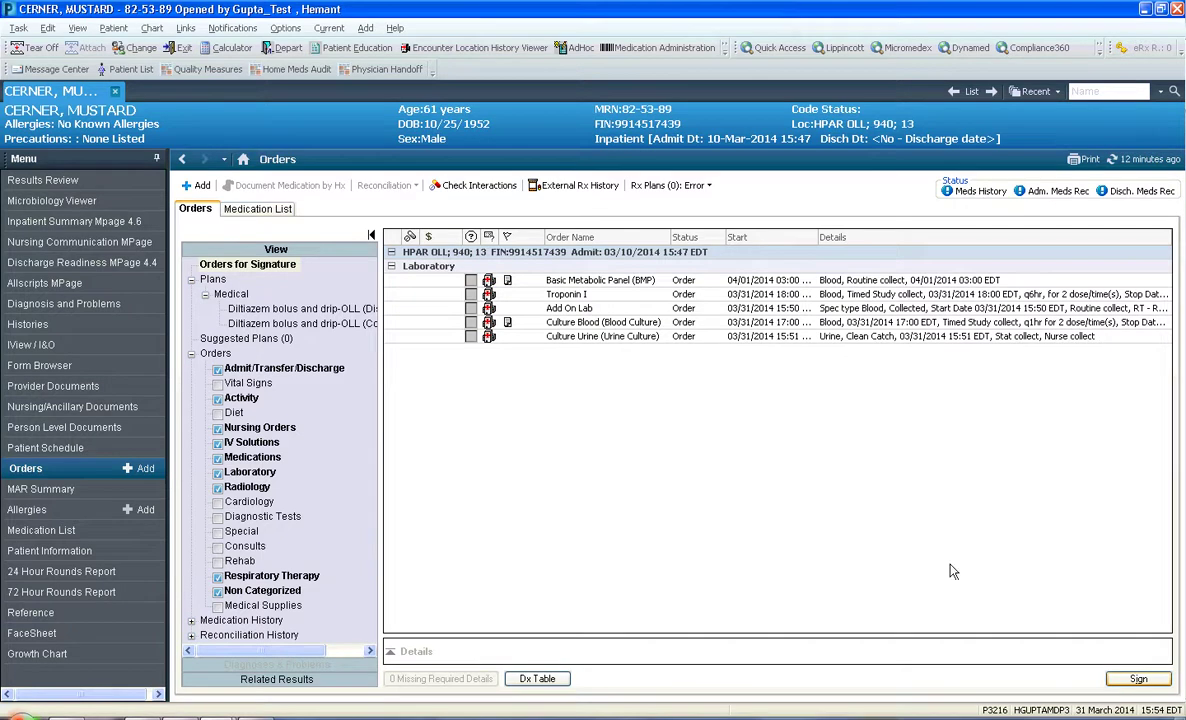